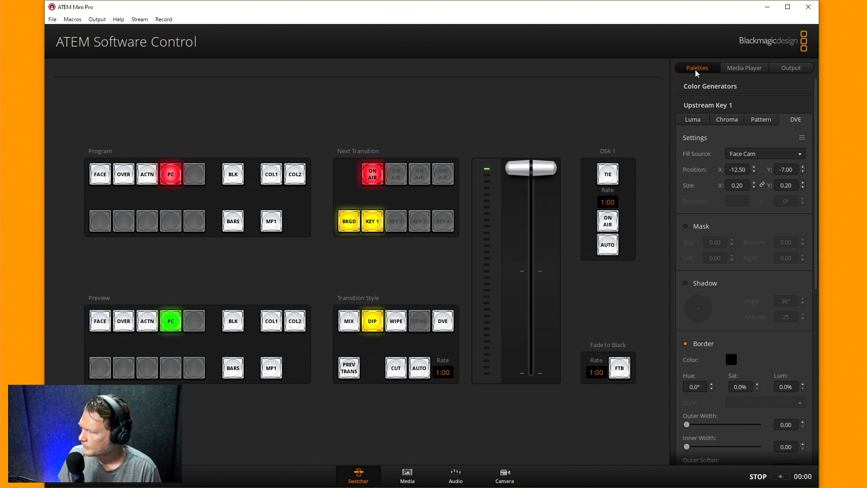
- Review the Luma, Chroma, Pattern and DVE settings of Upstream Key 1
left_click(693, 118)
left_click(728, 119)
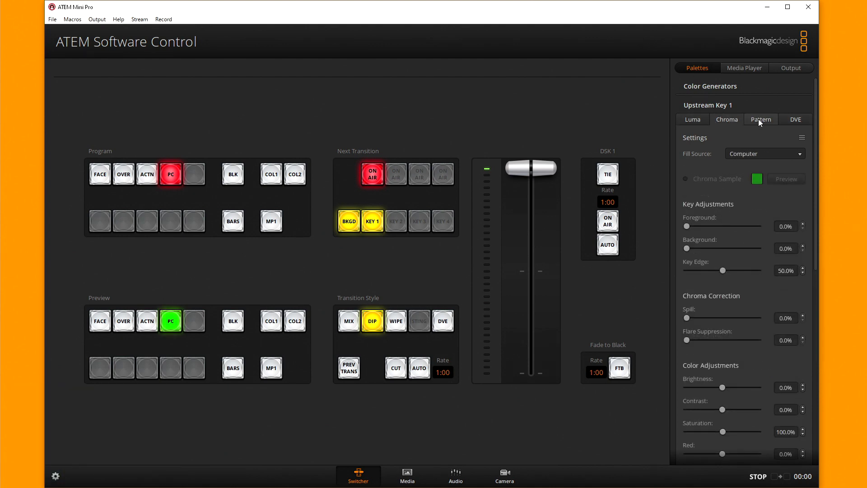
left_click(759, 119)
left_click(795, 119)
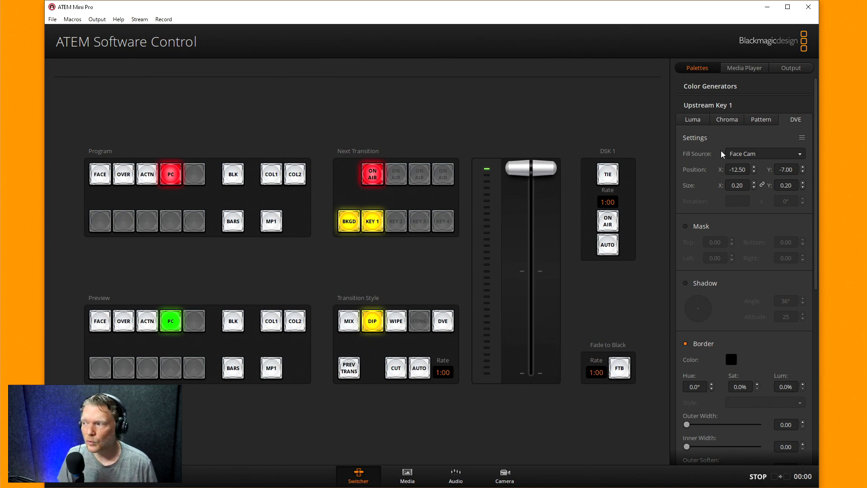
- Try Overhead as the DVE key's fill source and switch the source back to Face Cam
left_click(749, 154)
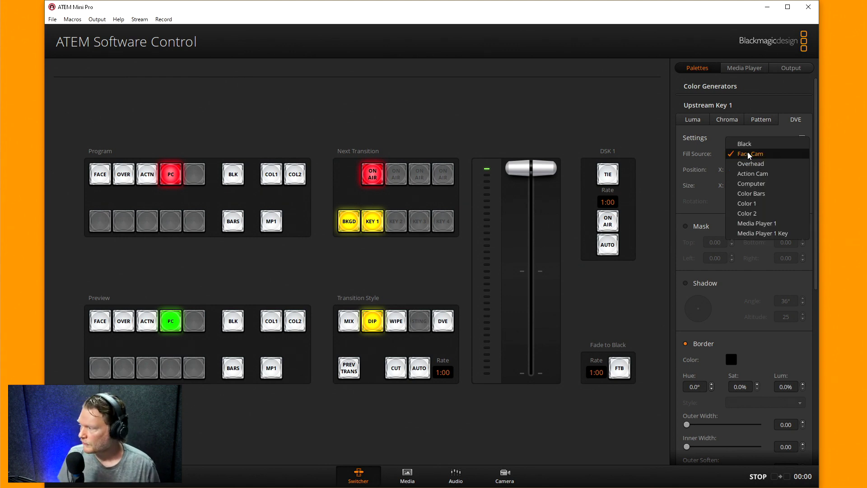
left_click(752, 164)
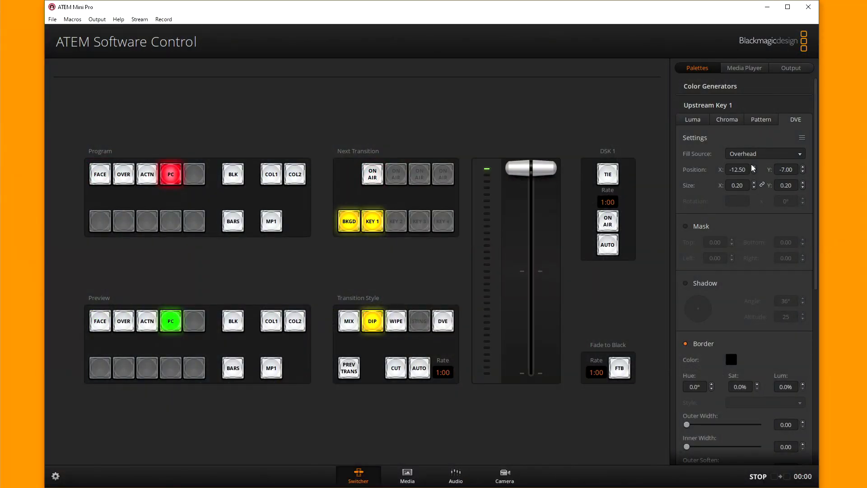
left_click(736, 154)
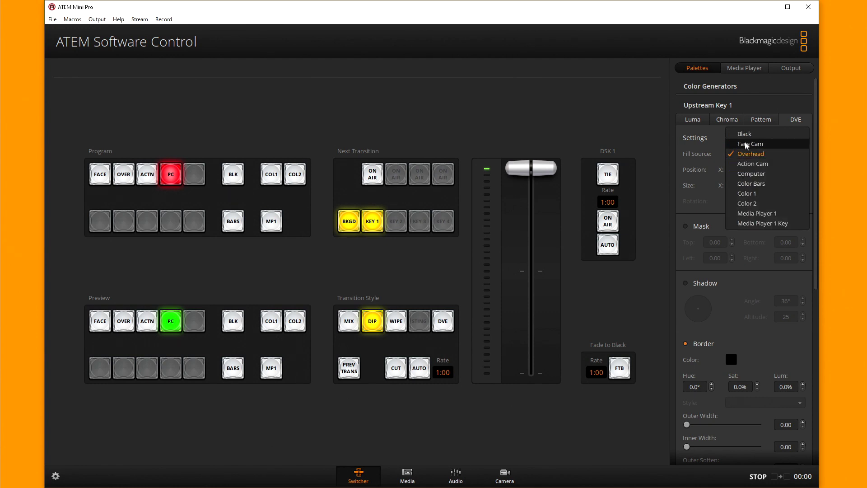
left_click(746, 144)
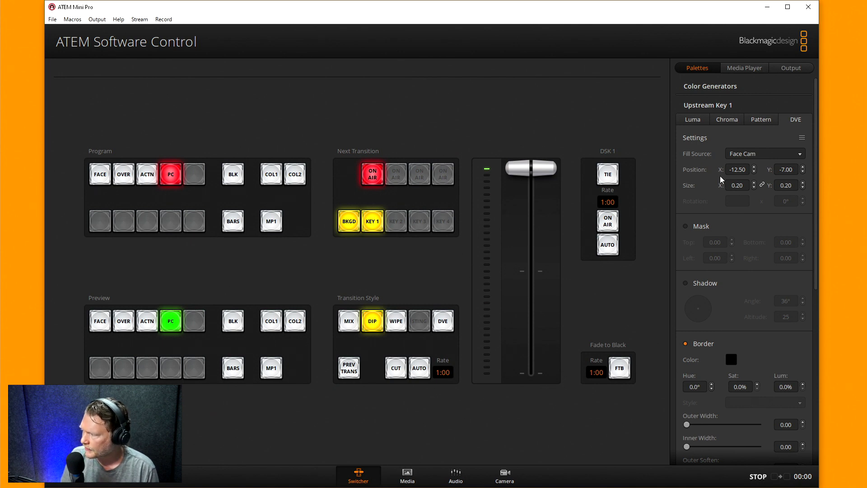
- Resize the face cam inset to 0.39 with linked proportions and reposition it at X -9.20, Y -4.90
mouse_move(720, 170)
left_mouse_down()
mouse_move(763, 171)
mouse_move(713, 171)
mouse_move(827, 171)
mouse_move(707, 171)
mouse_move(736, 168)
left_mouse_up()
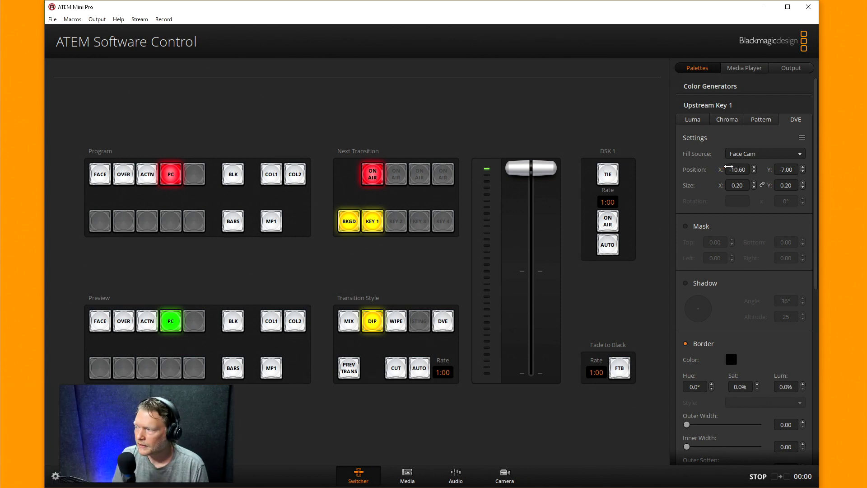
mouse_move(769, 171)
left_mouse_down()
mouse_move(754, 170)
mouse_move(813, 169)
mouse_move(782, 176)
left_mouse_up()
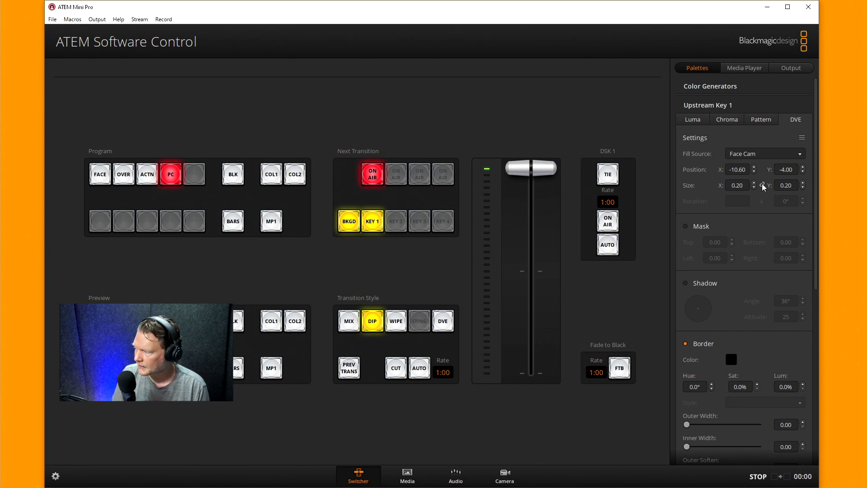
left_click_drag(722, 185, 864, 179)
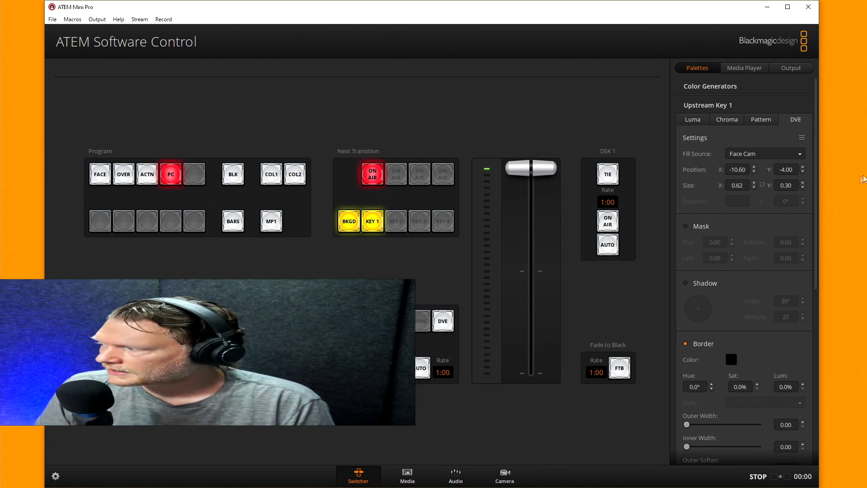
left_click(763, 186)
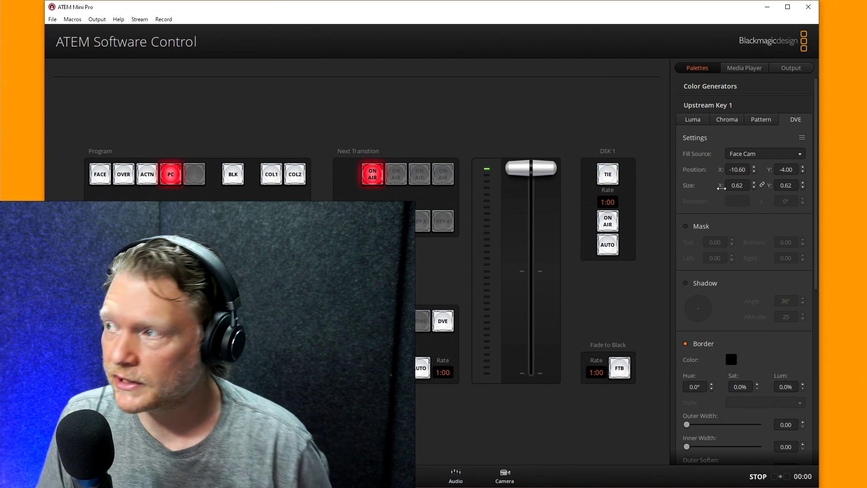
left_click_drag(721, 187, 620, 186)
left_click_drag(722, 169, 764, 170)
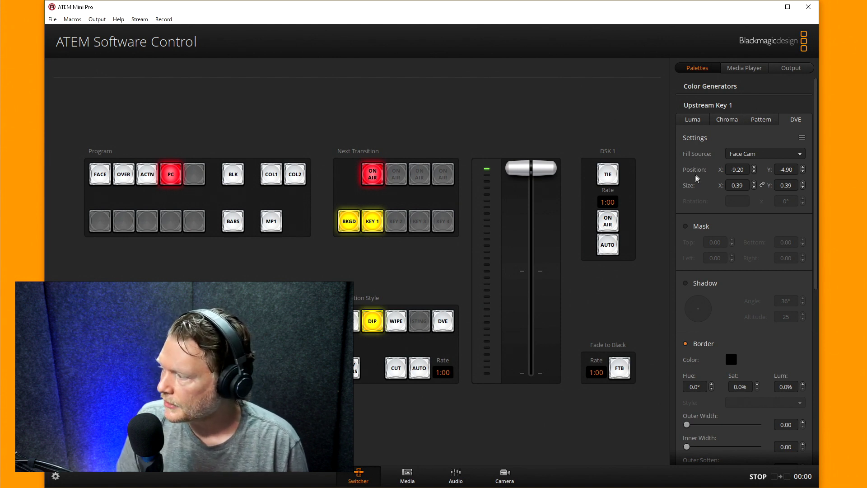
- Enable the mask on the DVE key and set its top crop to 2.00
left_click(686, 226)
scroll(711, 221, "down", 3)
scroll(710, 219, "up", 2)
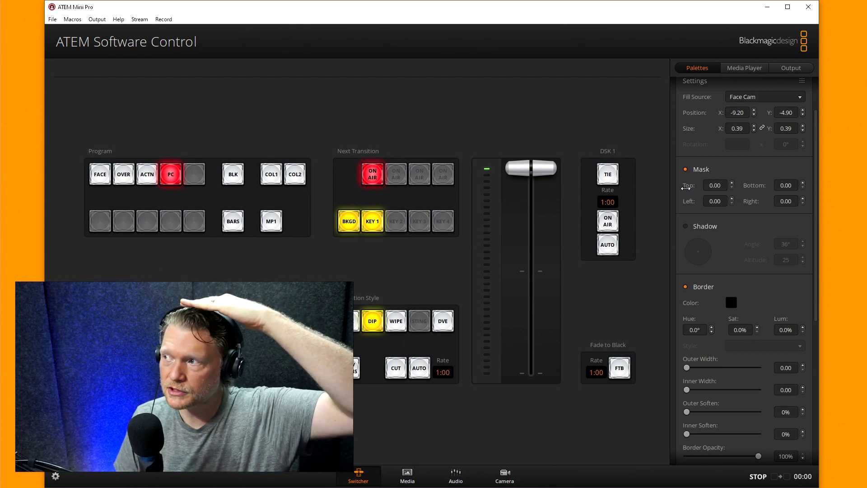
left_click_drag(686, 188, 704, 184)
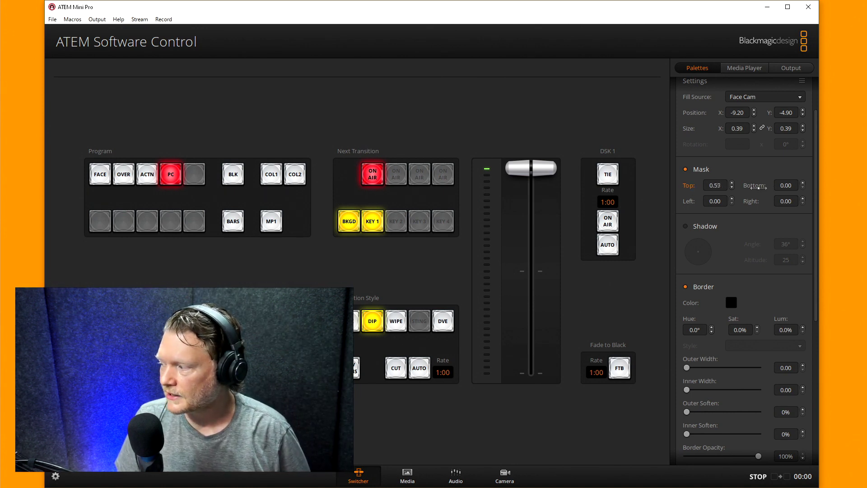
left_click_drag(686, 185, 755, 186)
left_click_drag(677, 187, 739, 189)
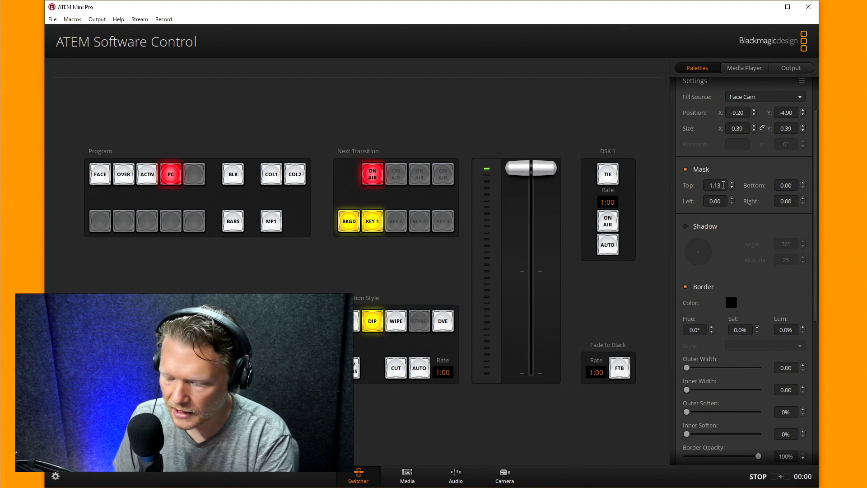
left_click_drag(723, 185, 700, 186)
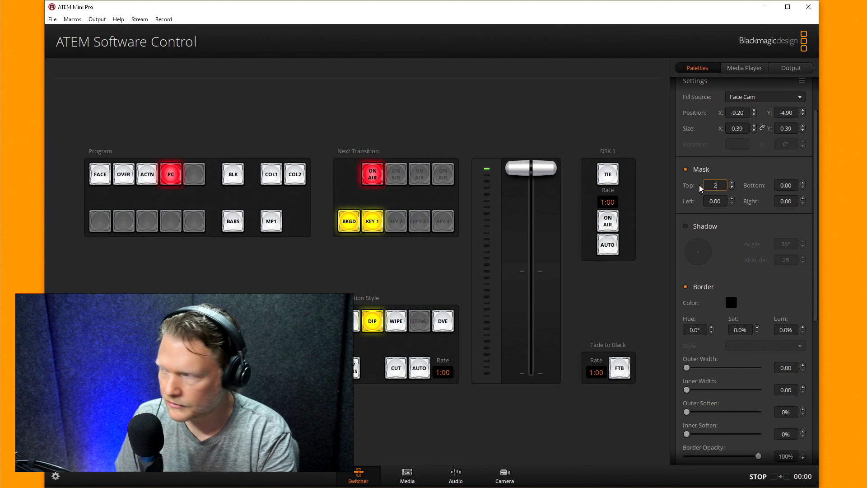
key("Return")
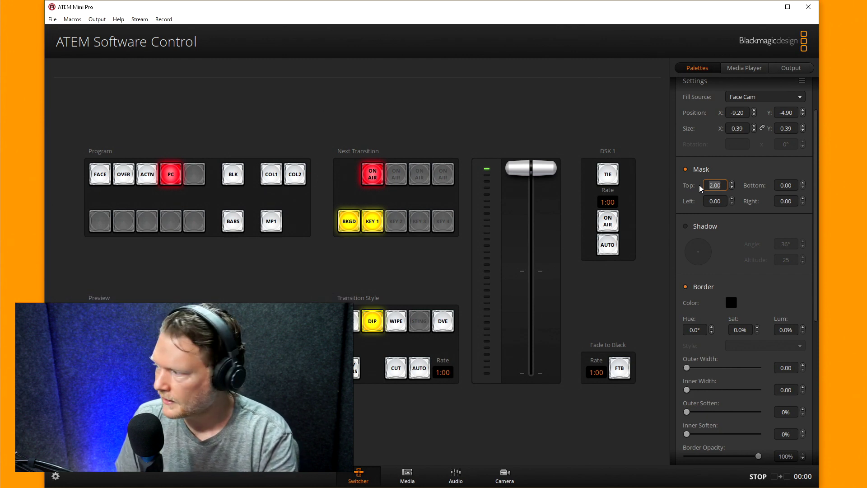
- Set the mask's bottom crop to 3.00 for the face cam inset
left_click(795, 185)
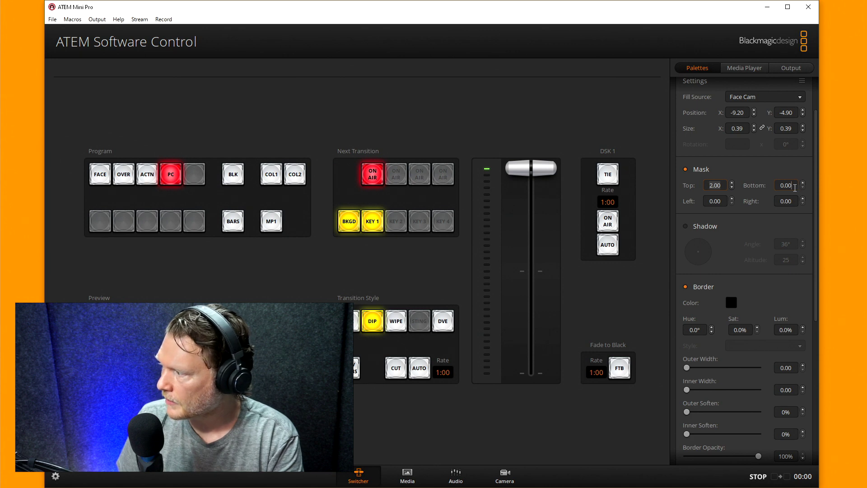
type("3")
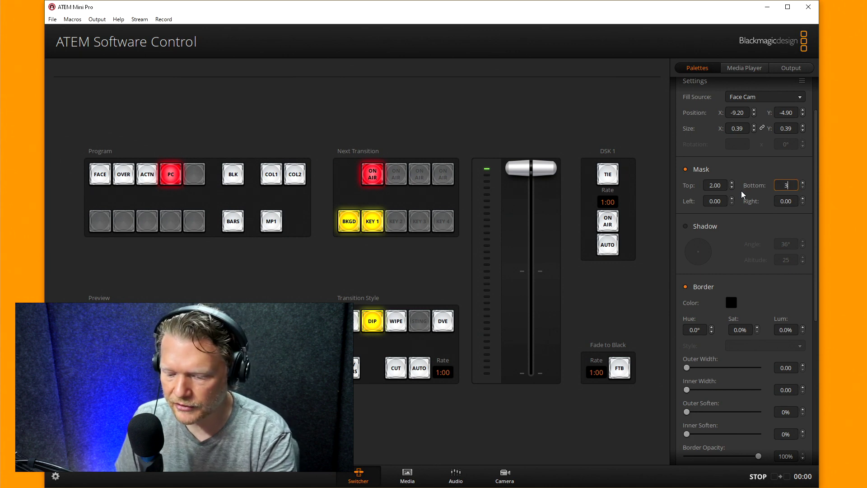
key("Return")
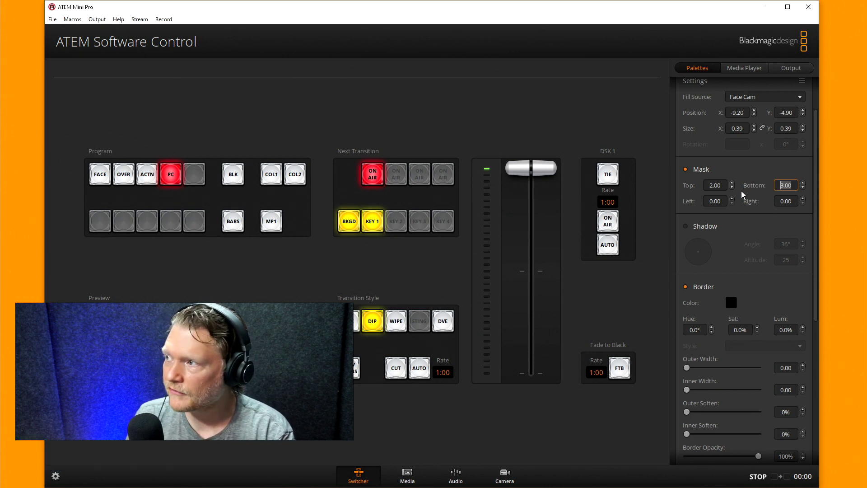
- Crop the inset's left side with the mask, trying 4 and 5 before settling on 8.00
left_click(724, 200)
type("4")
key("Return")
type("5")
key("Return")
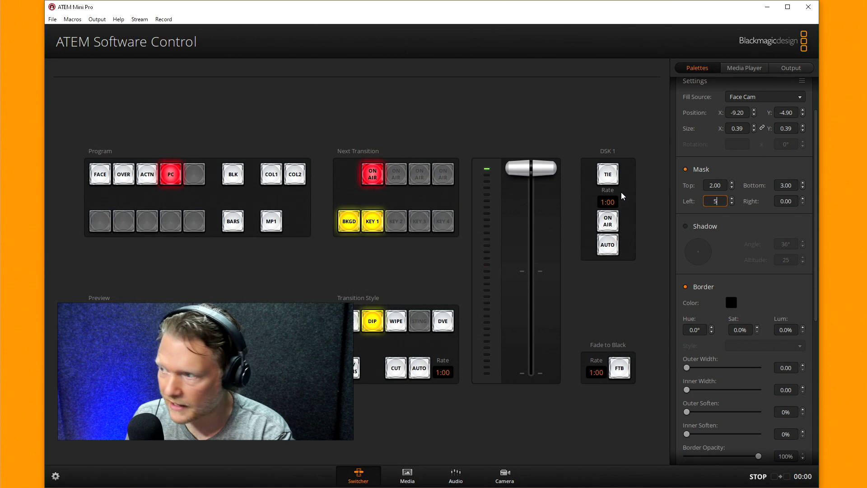
type("8")
key("Return")
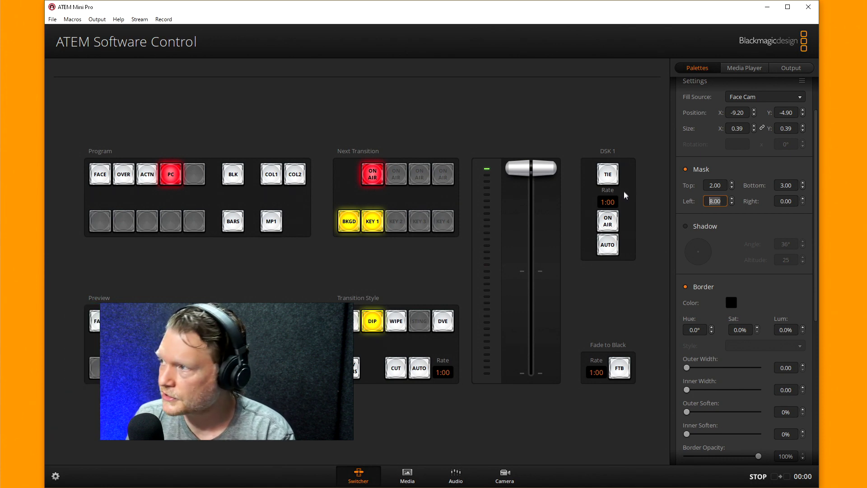
- Crop the inset's right side with the mask, trying 3 and 4 before settling on 5.00
key("Tab")
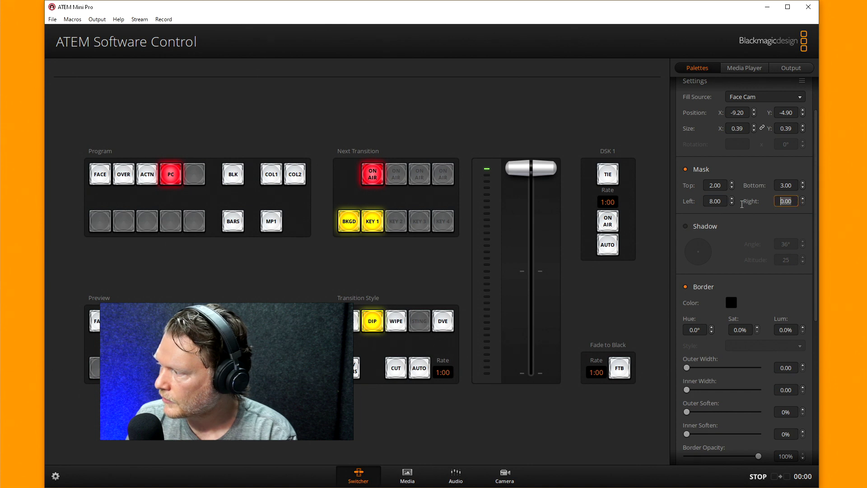
type("3")
key("Return")
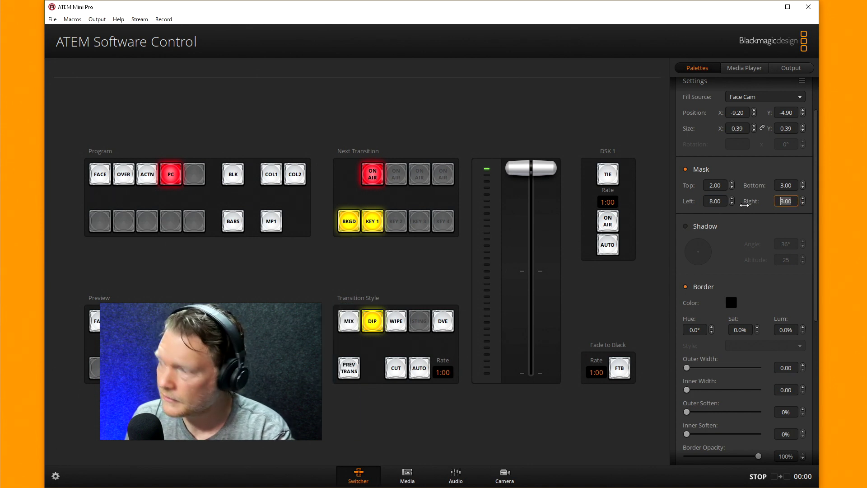
type("4")
key("Return")
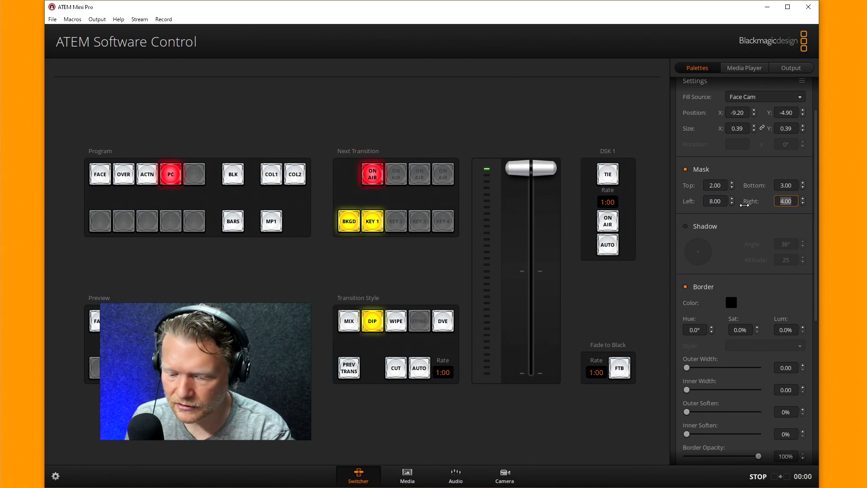
type("5")
key("Return")
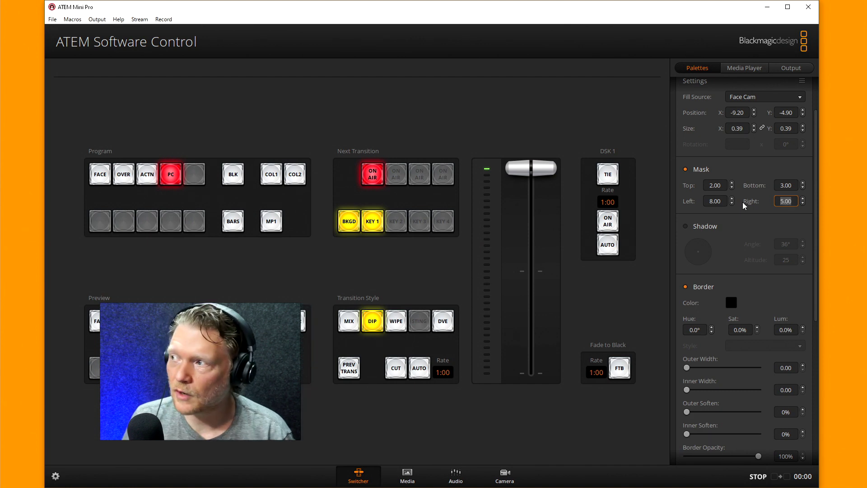
- Reduce the mask's top crop to 1.00 to show more space above the head
left_click(715, 185)
type("1")
key("Return")
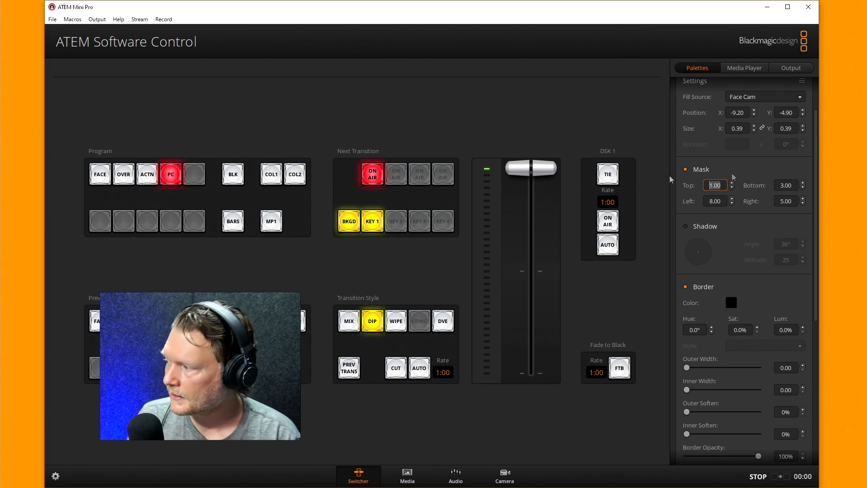
- Reposition the masked face cam inset at X -10.60, Y -5.60 and enable its shadow
left_click(718, 112)
left_click_drag(718, 113, 706, 113)
left_click_drag(707, 113, 712, 112)
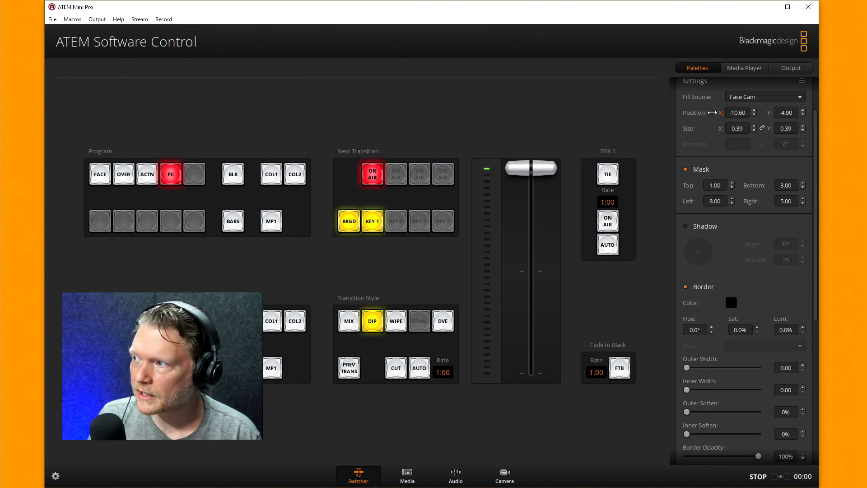
left_click_drag(768, 114, 765, 115)
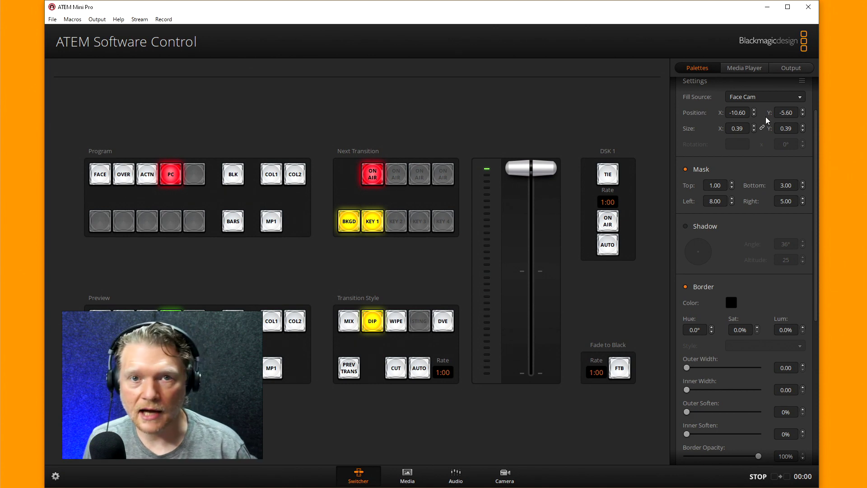
left_click(686, 227)
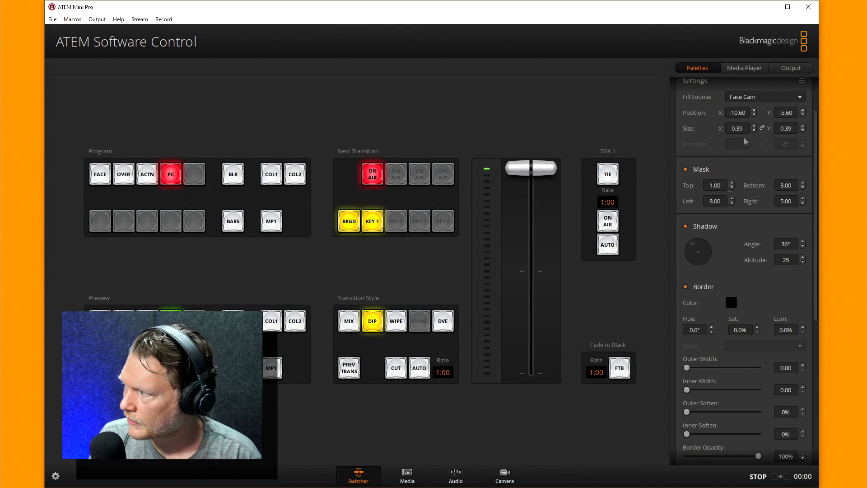
- Minimize the switcher control window and close the ATEM Setup window behind it
left_click(768, 8)
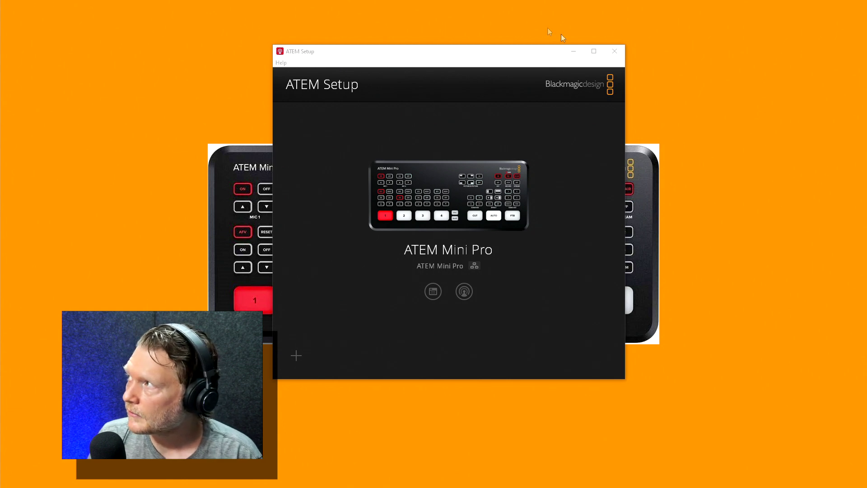
left_click(614, 51)
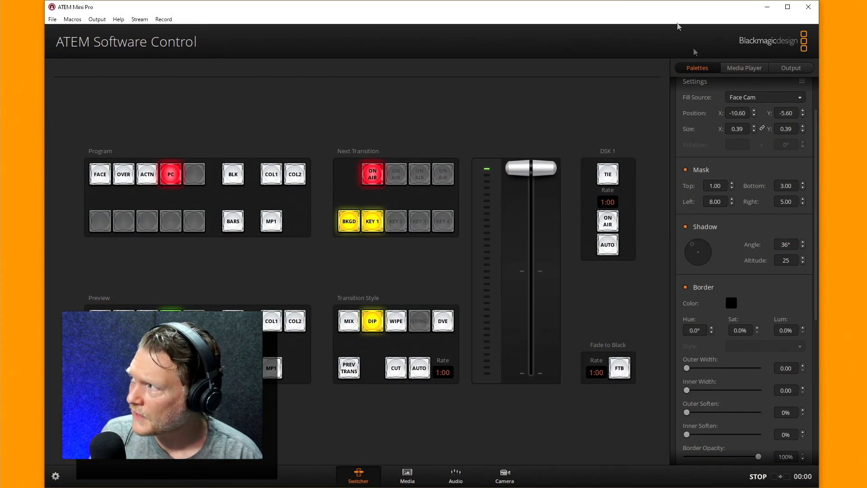
- Adjust the inset's shadow to an angle of 42° and an altitude of 55
left_click_drag(752, 261, 806, 245)
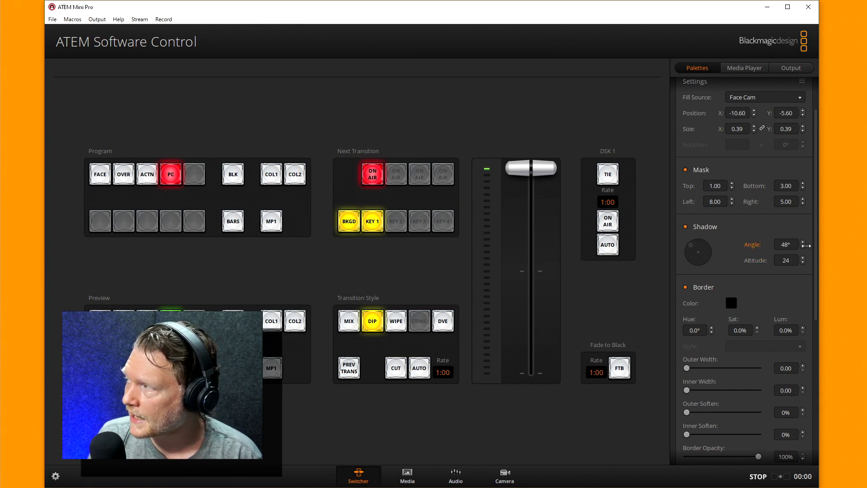
left_click_drag(703, 253, 694, 248)
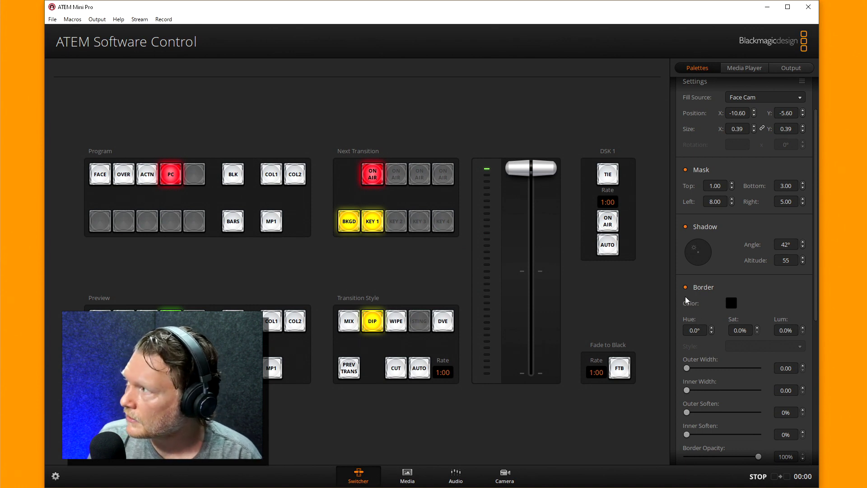
- Set the face cam inset's border color to yellow (#ffff00)
left_click(731, 304)
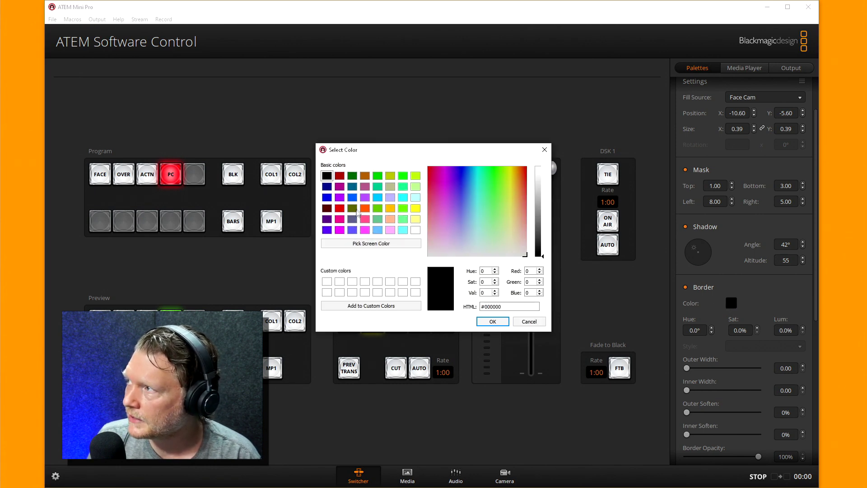
left_click(414, 208)
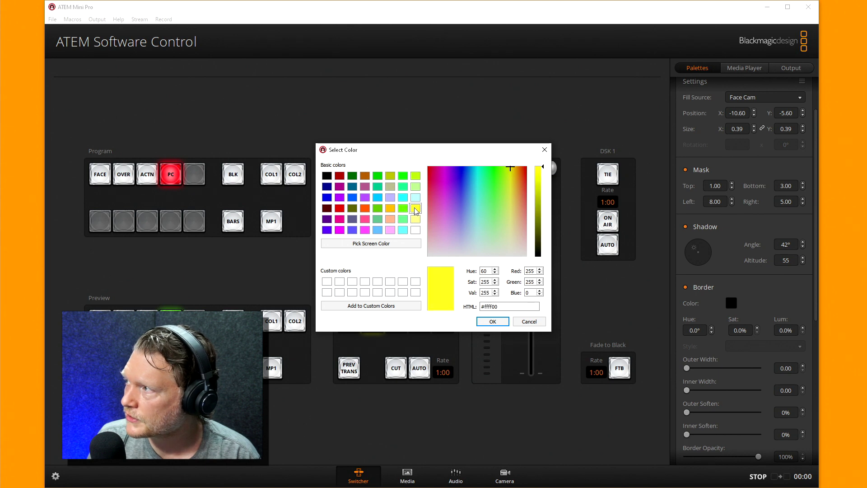
left_click(487, 321)
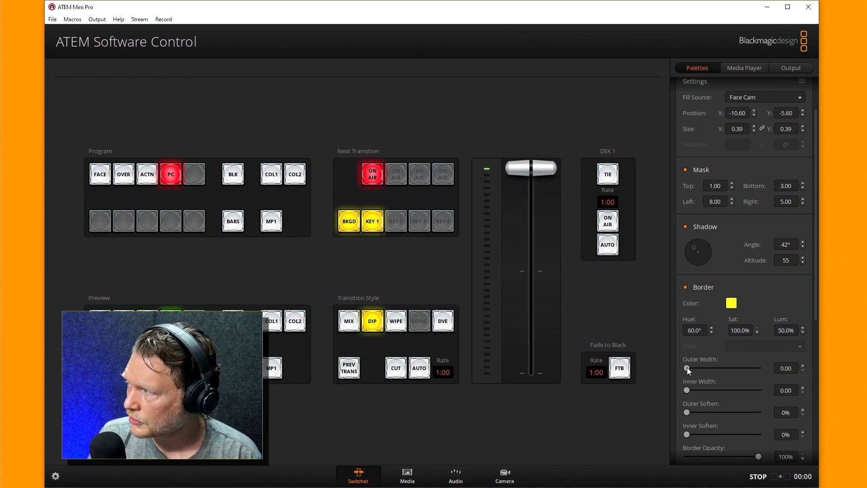
- Give the inset a thin outer border with an outer width of 0.25
left_click_drag(685, 368, 693, 367)
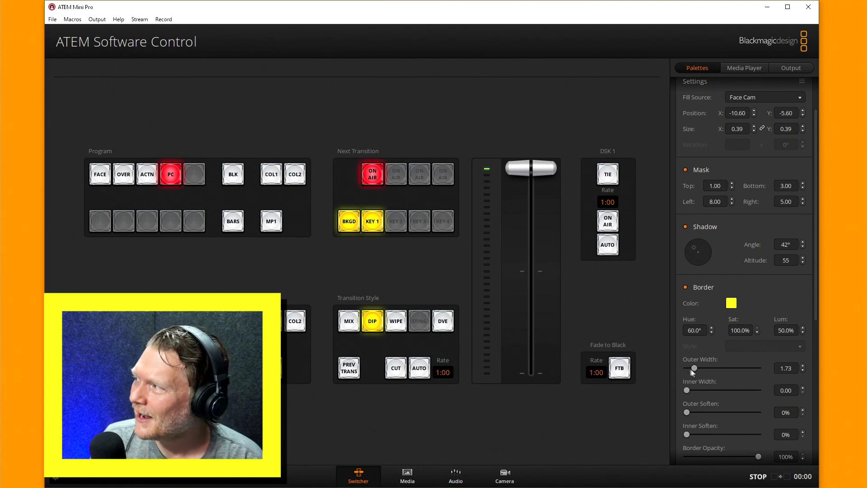
left_click(786, 368)
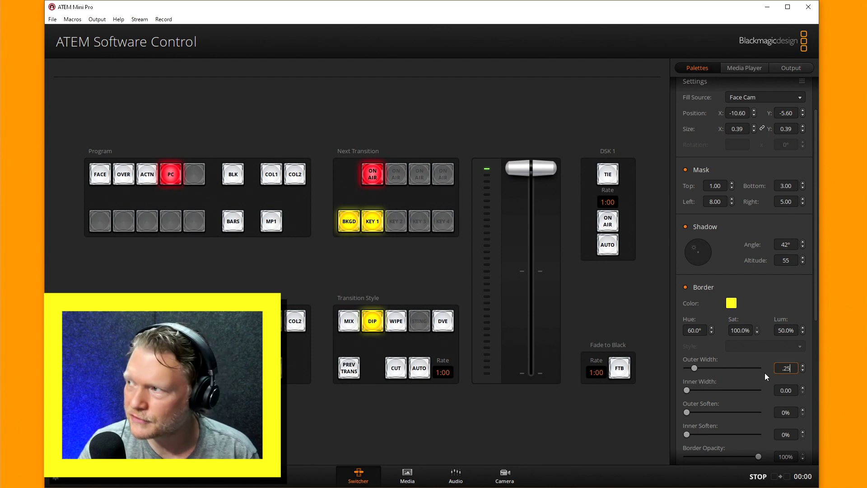
type("0.25")
key("Return")
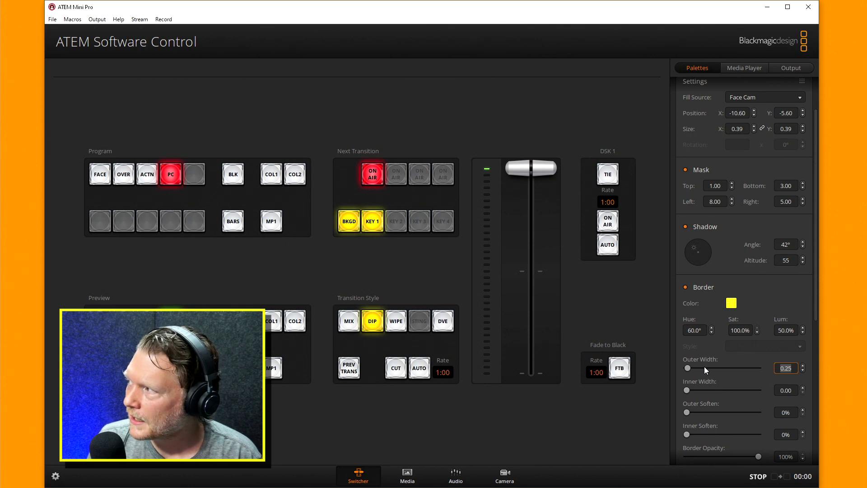
- Set the border's outer width to 0 and its inner width to 0.25
type("0")
key("Return")
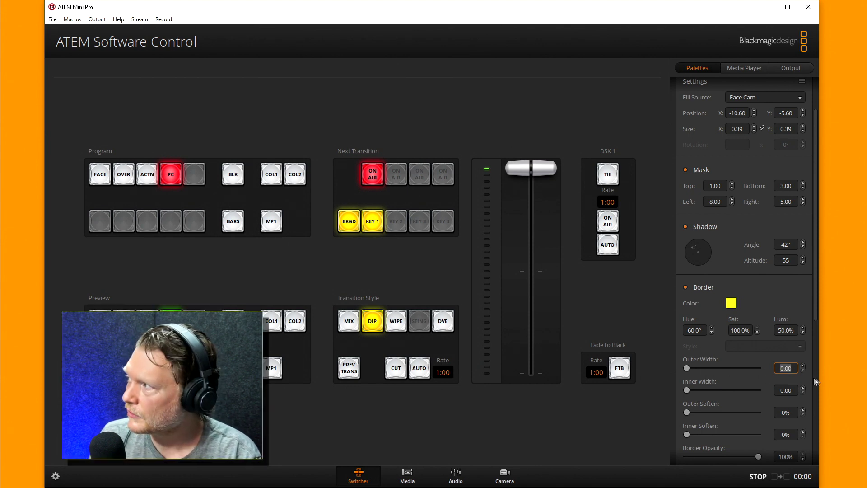
left_click(793, 389)
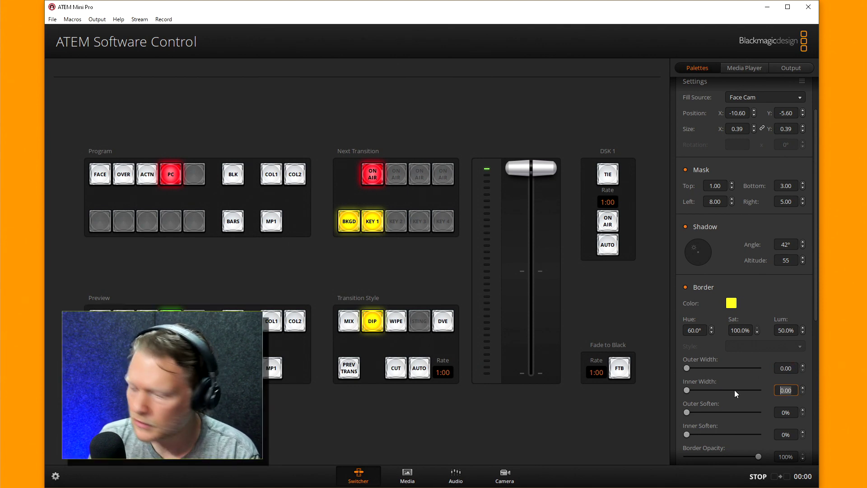
type("0.25")
key("Return")
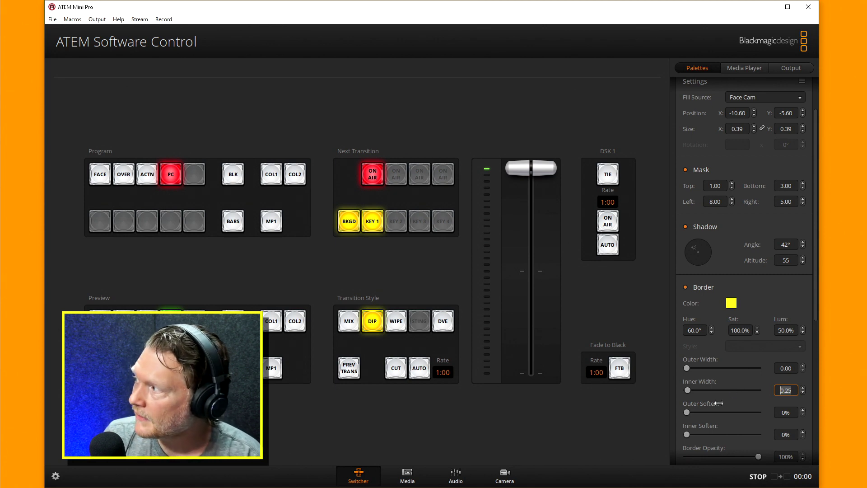
- Set the border's outer soften to 50%
left_click(777, 413)
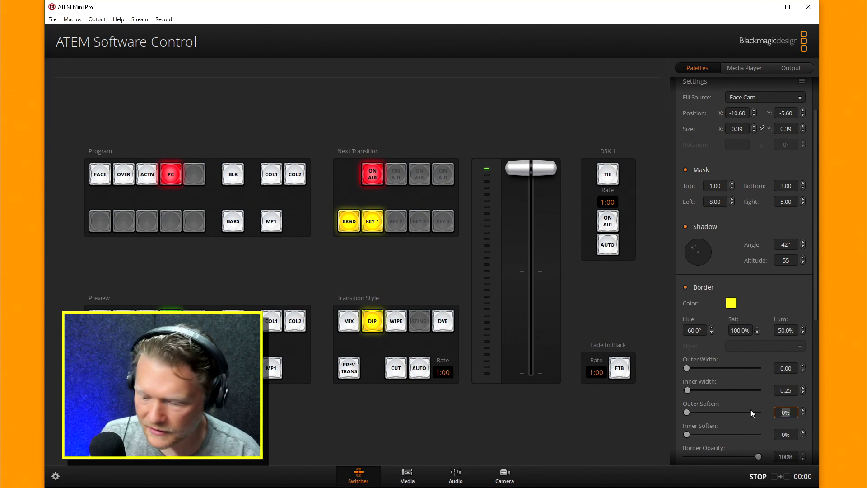
type("50")
key("Return")
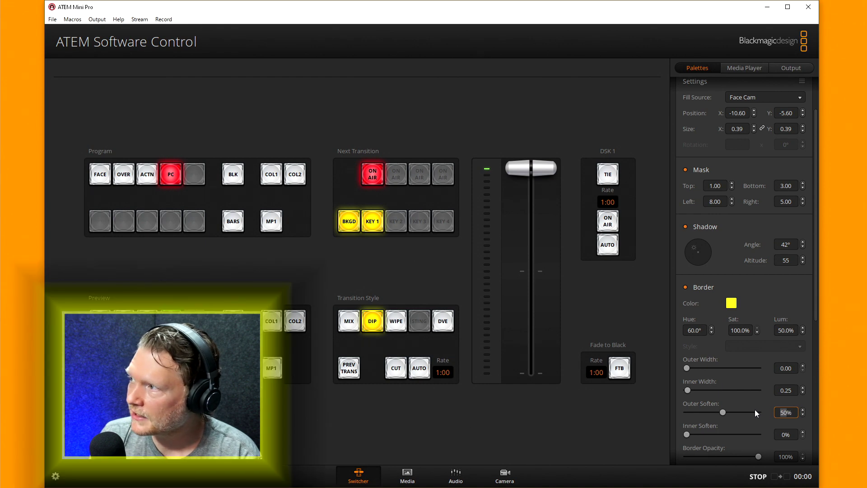
- Set the border opacity to 50% and raise the inner soften to about 58%
scroll(749, 435, "down", 2)
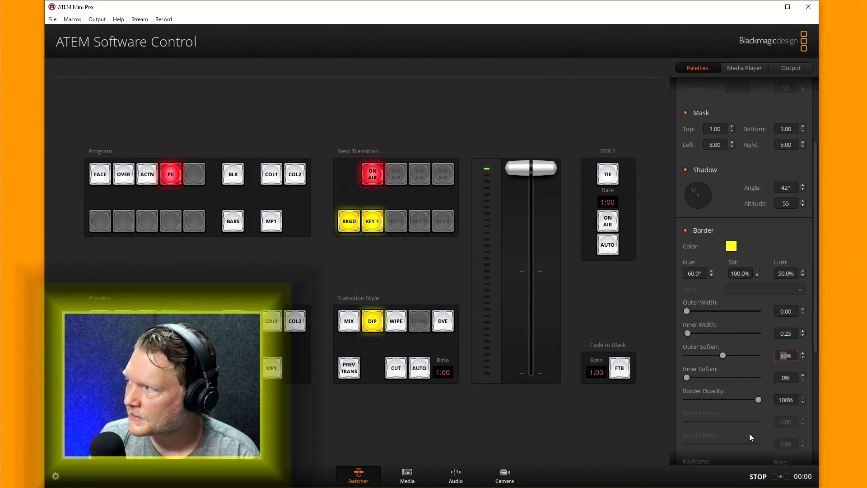
left_click(797, 401)
type("50")
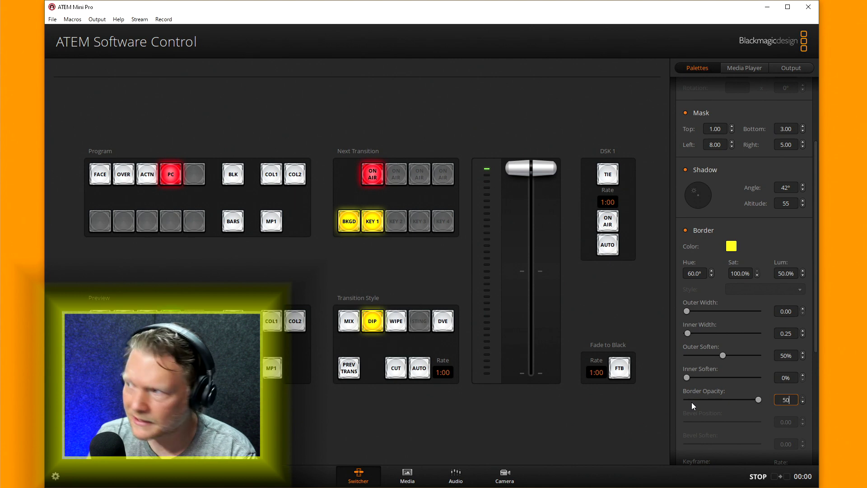
key("Return")
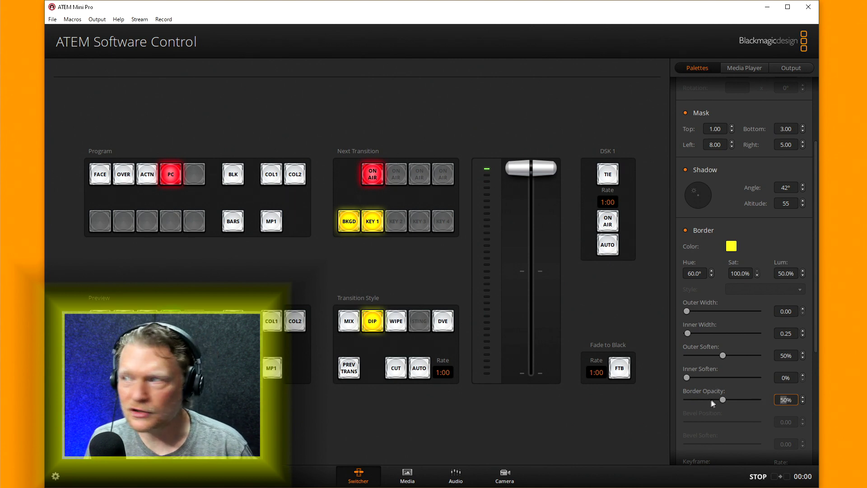
left_click_drag(687, 377, 727, 379)
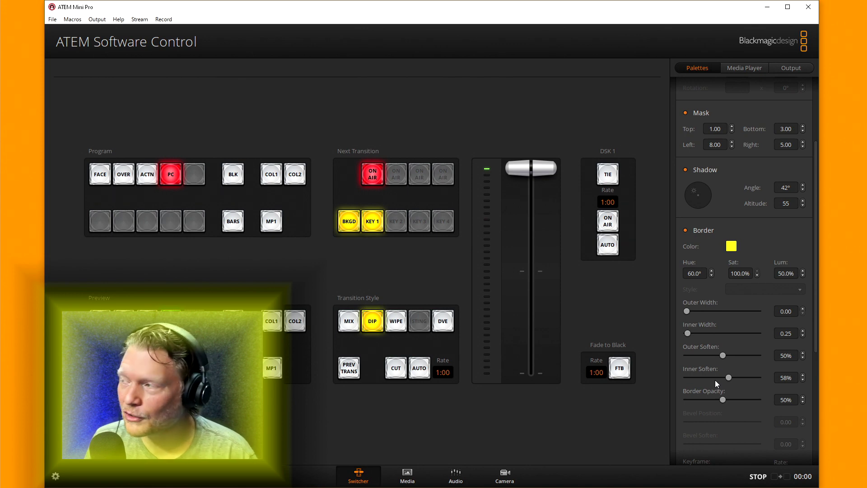
- Set the border's outer soften, opacity and inner soften all to 0%
left_click(723, 355)
type("0")
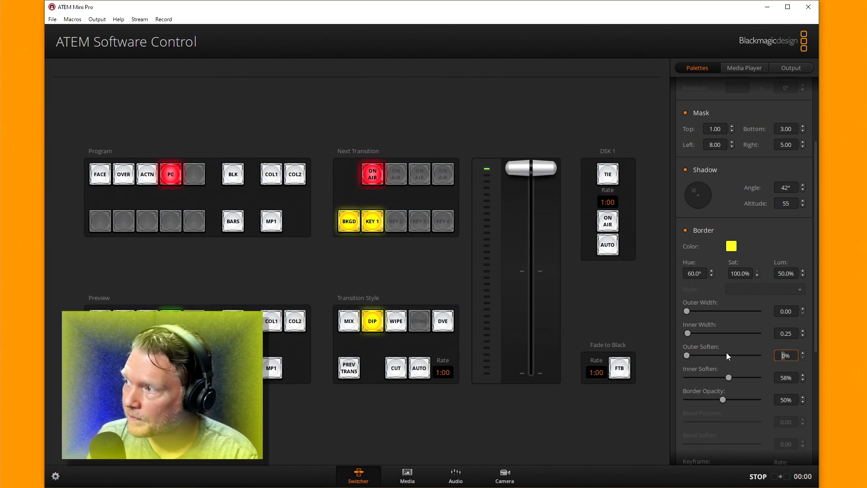
left_click(794, 400)
type("0")
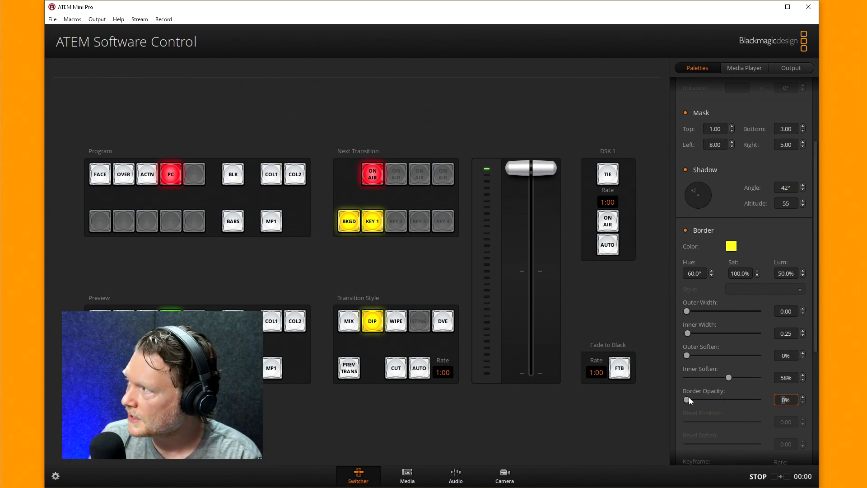
left_click(782, 378)
type("0")
- Set the border's outer width to 8.00 and reduce its inner width to 0.00
left_click(791, 312)
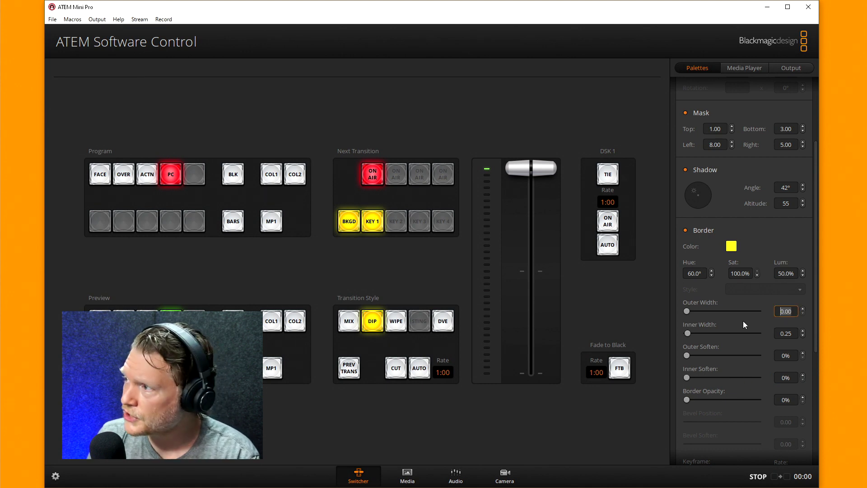
type("0.25")
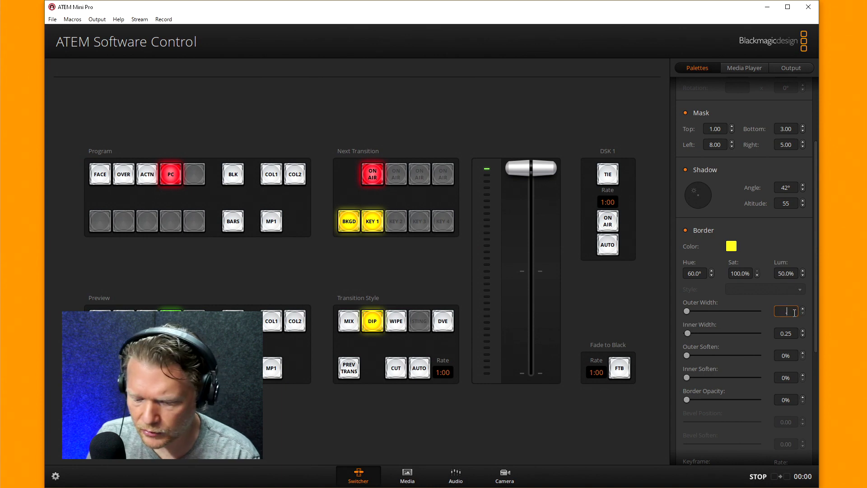
key("Return")
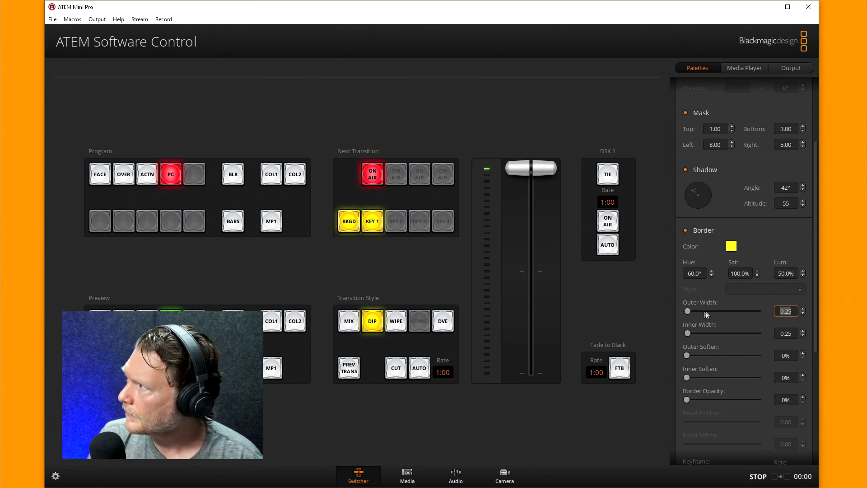
mouse_move(688, 311)
left_mouse_down()
mouse_move(697, 311)
mouse_move(674, 311)
left_mouse_up()
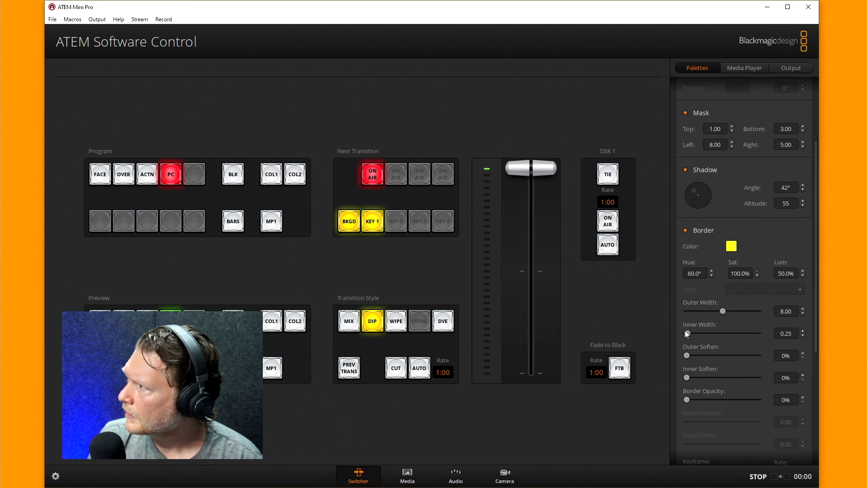
left_click_drag(687, 333, 683, 332)
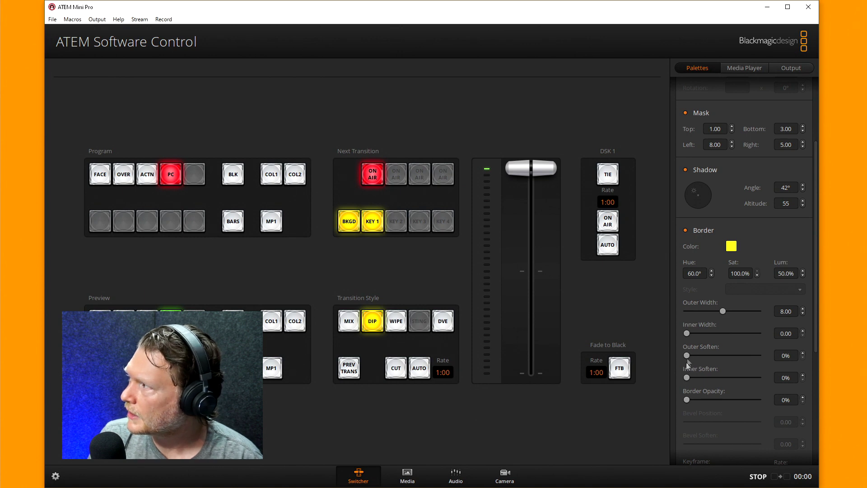
- Raise the border opacity to 100% and try an inner soften of about 65% before returning it to 0%
left_click_drag(686, 378, 733, 377)
left_click_drag(687, 399, 776, 400)
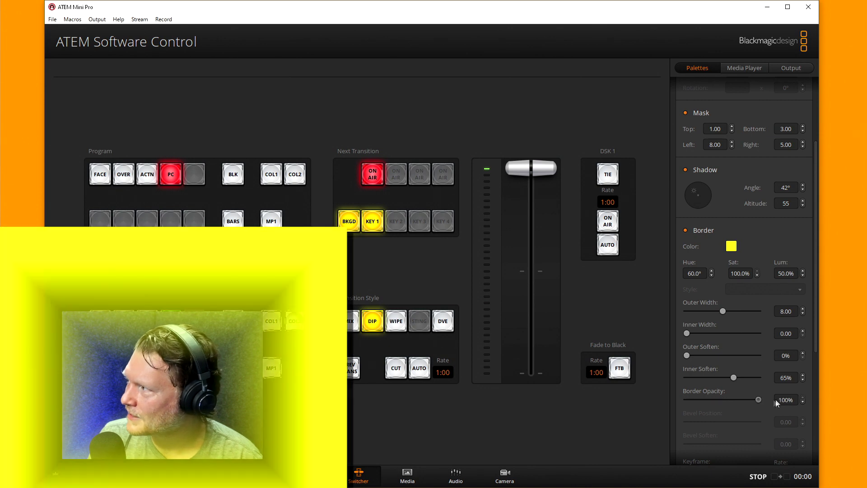
left_click_drag(731, 375, 639, 376)
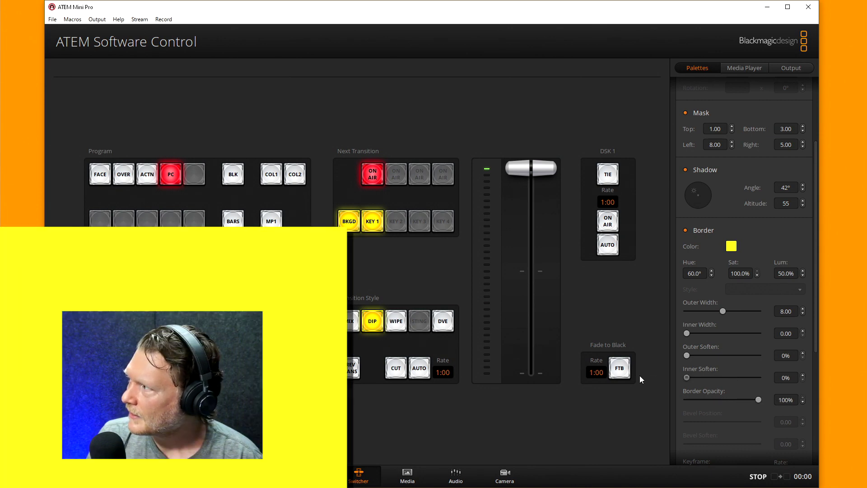
- Set the inset border's outer width to 0.25
left_click_drag(791, 312, 734, 316)
type("0.25")
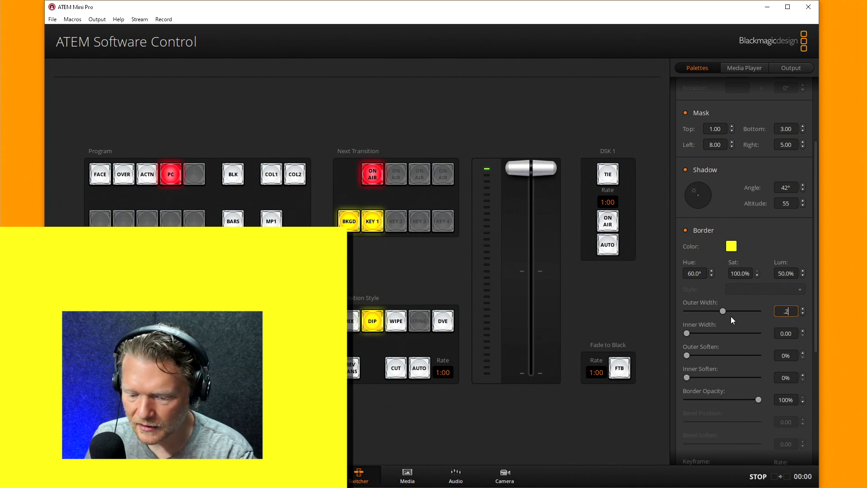
key("Return")
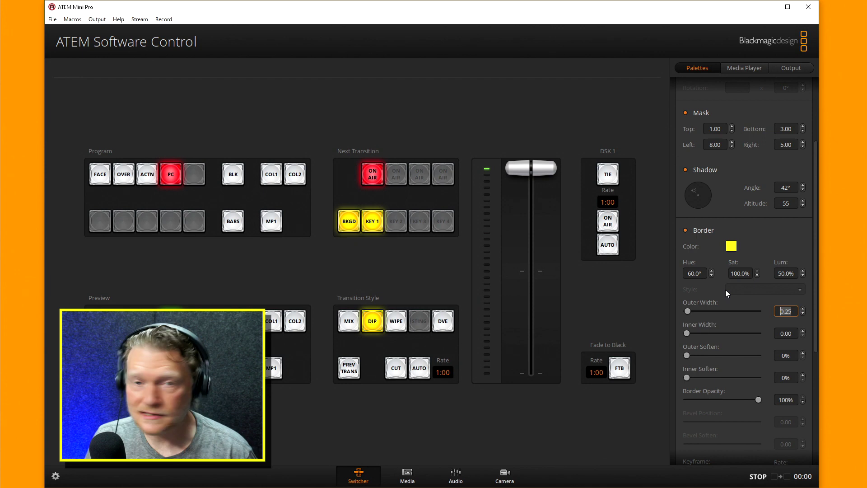
- Turn off the inset's shadow in the upstream key's DVE settings
scroll(730, 284, "down", 1)
scroll(729, 284, "up", 3)
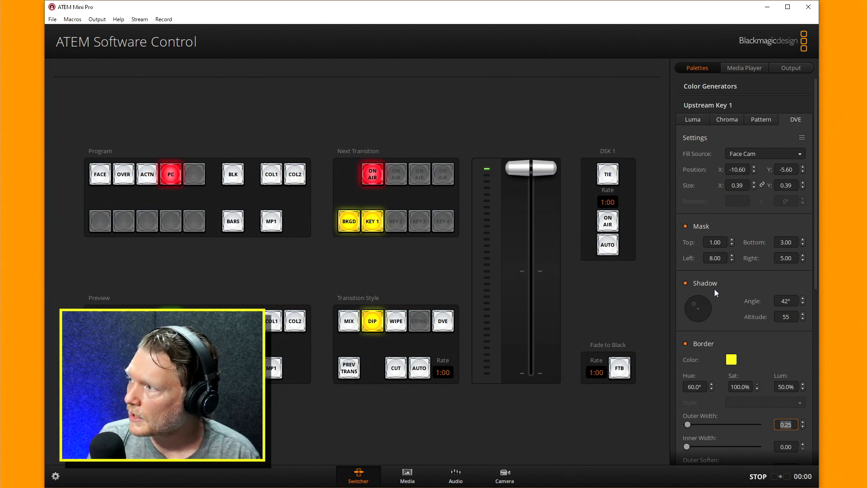
left_click(686, 284)
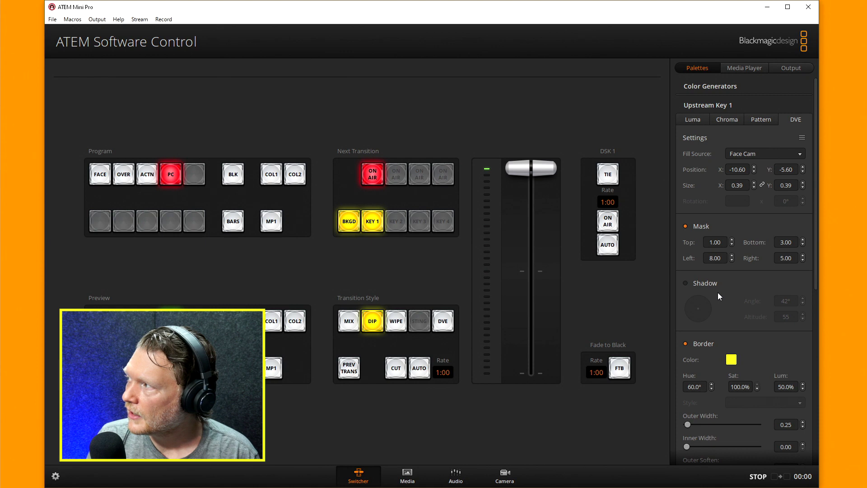
- Change the inset's border color to the amber basic color (#ffaa00)
scroll(720, 296, "down", 2)
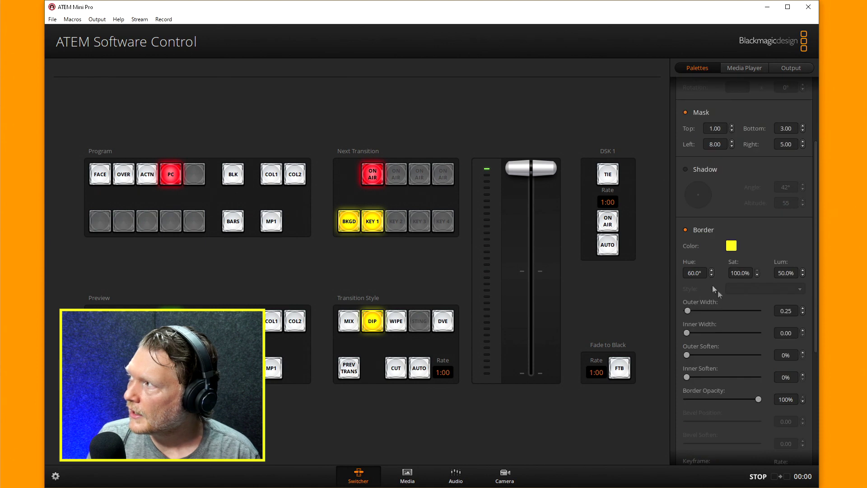
left_click(731, 246)
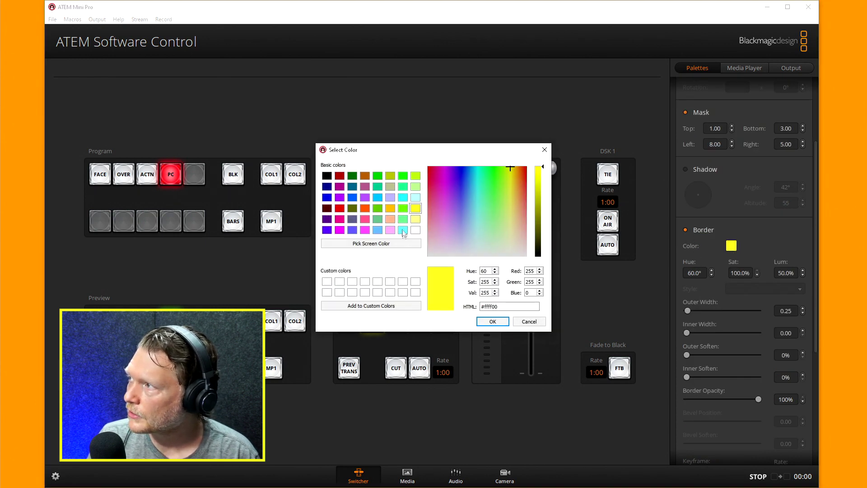
left_click(391, 209)
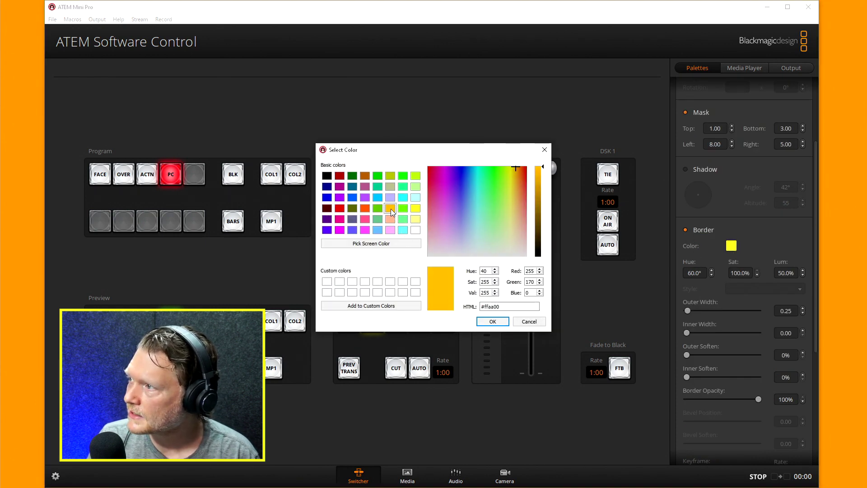
left_click(493, 322)
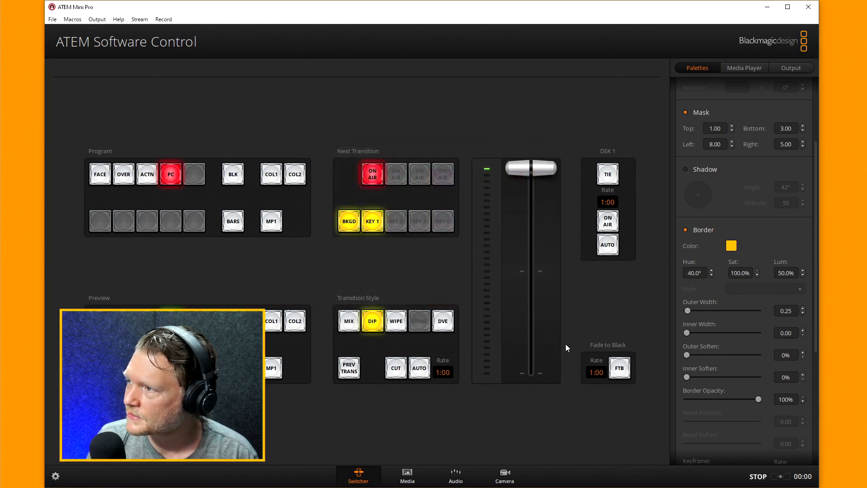
- Store the current DVE setup of the face cam inset as keyframe A
scroll(719, 287, "down", 3)
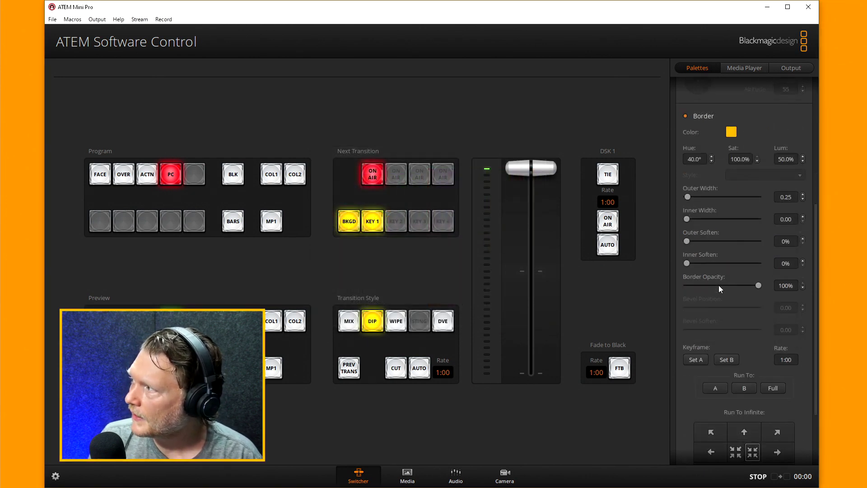
scroll(720, 289, "down", 2)
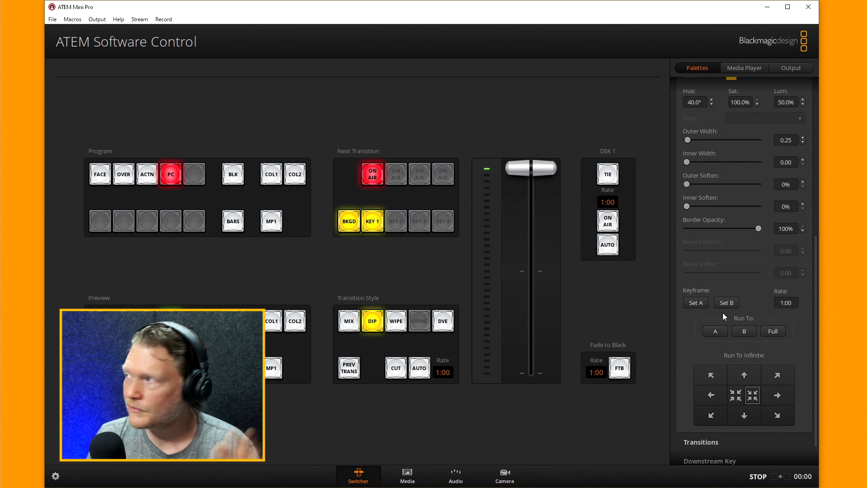
left_click(696, 303)
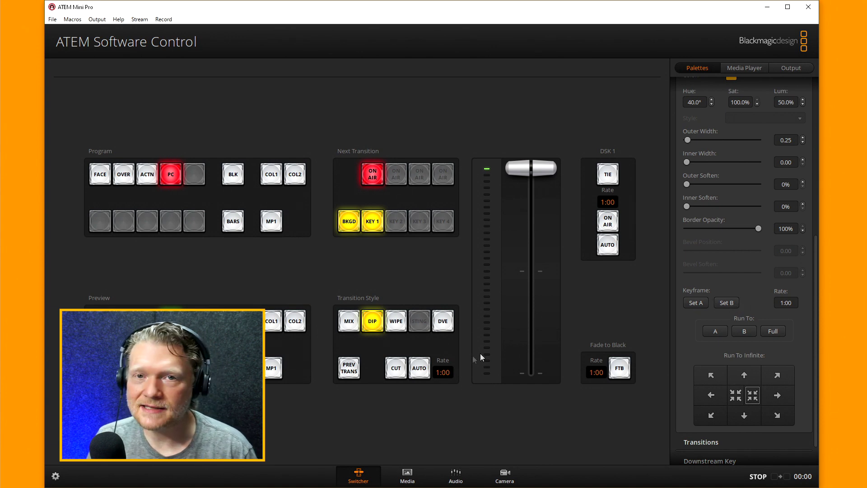
- Set the face cam inset's X position to 4.40 and store that setup as keyframe B
scroll(686, 324, "up", 5)
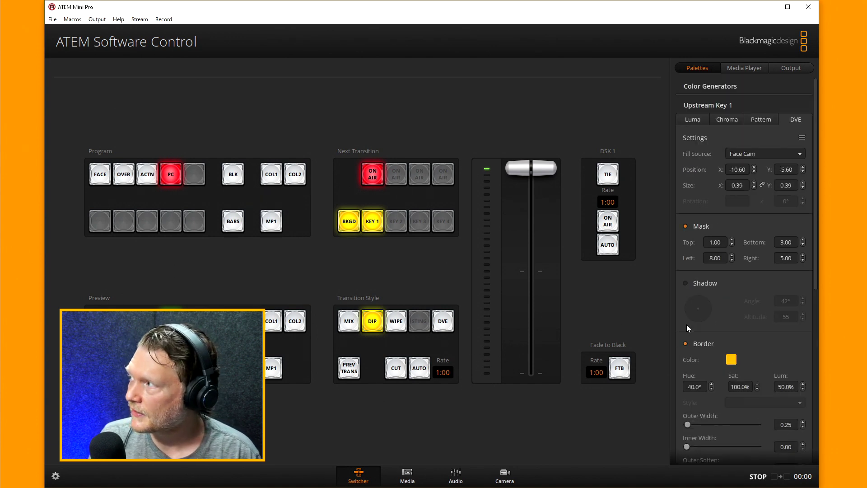
scroll(720, 311, "down", 3)
scroll(720, 311, "up", 3)
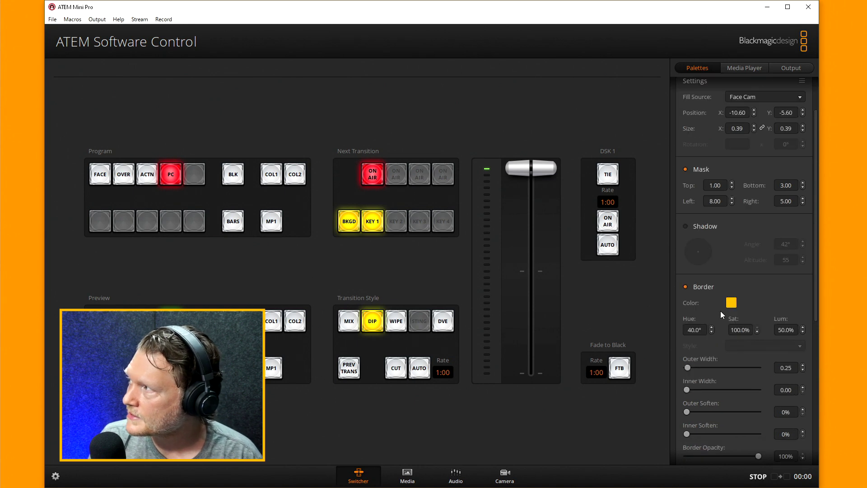
left_click_drag(721, 170, 789, 173)
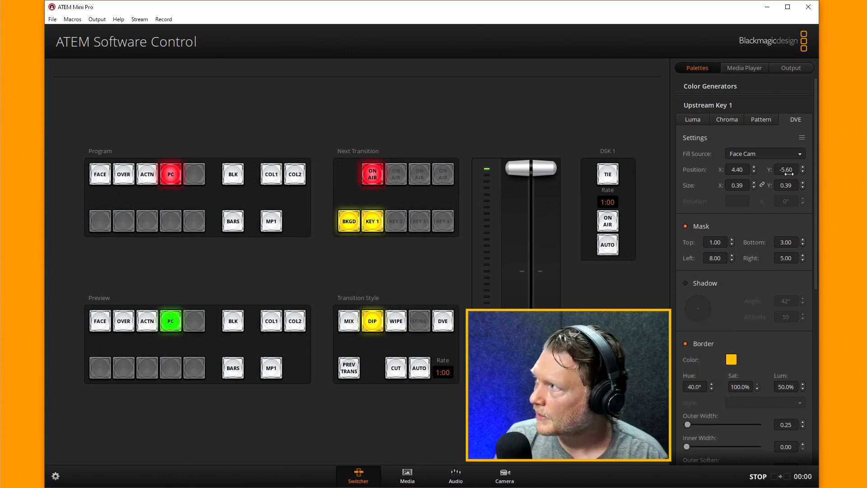
scroll(718, 288, "down", 6)
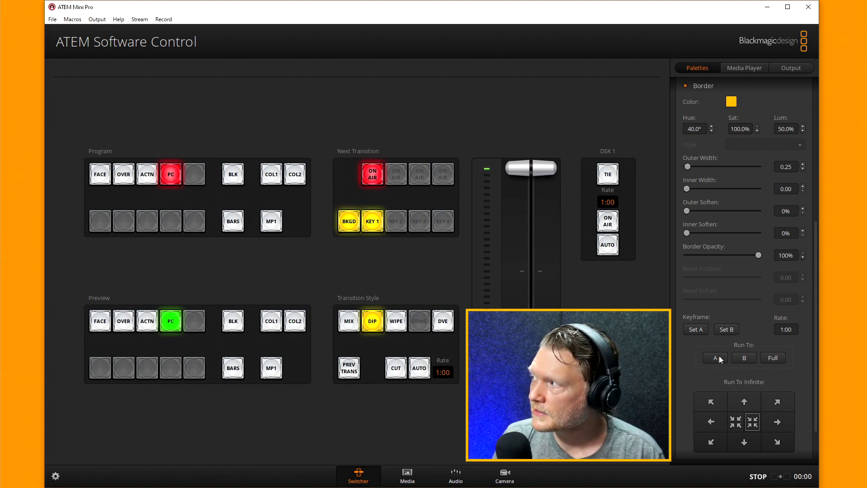
- Test the face cam inset's animated moves between keyframe A, keyframe B and full screen
scroll(719, 357, "down", 2)
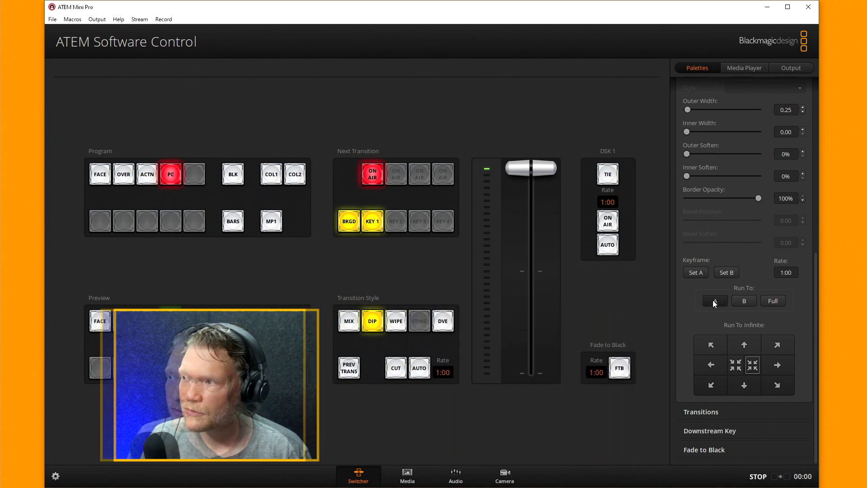
left_click(737, 300)
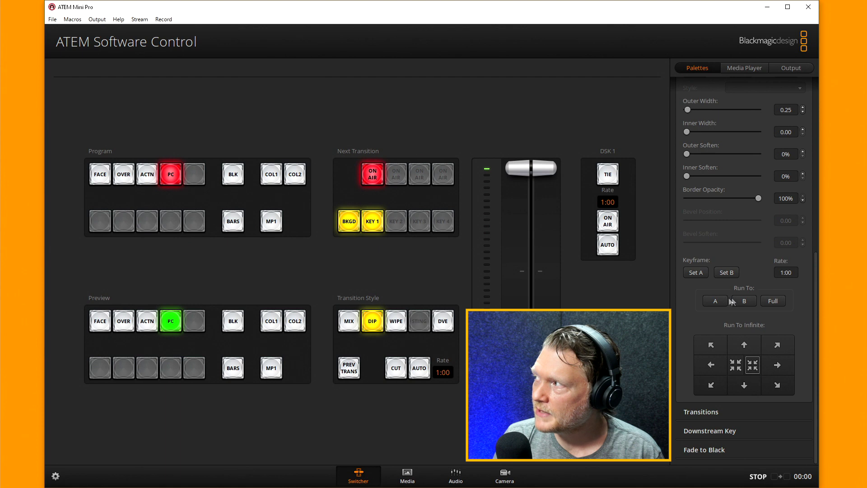
left_click(771, 299)
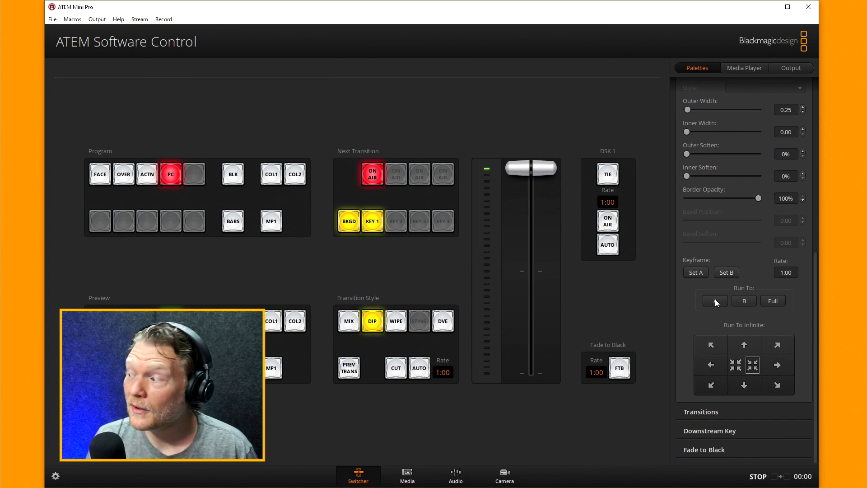
left_click(763, 300)
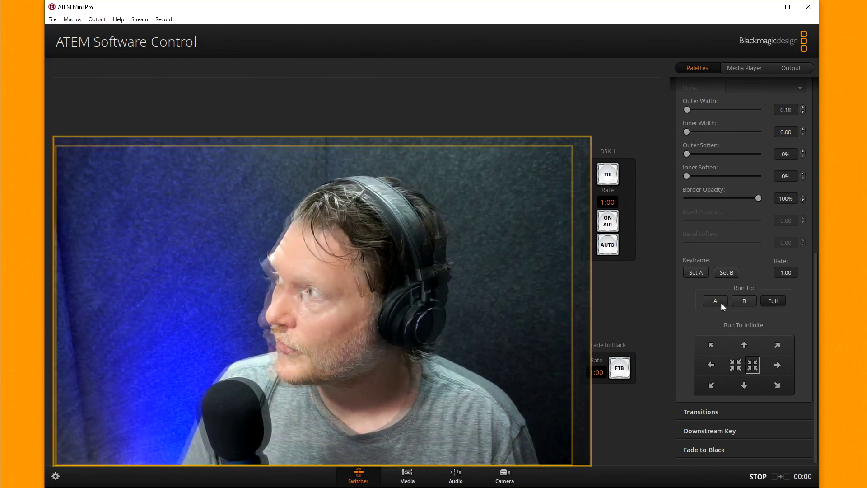
left_click(718, 301)
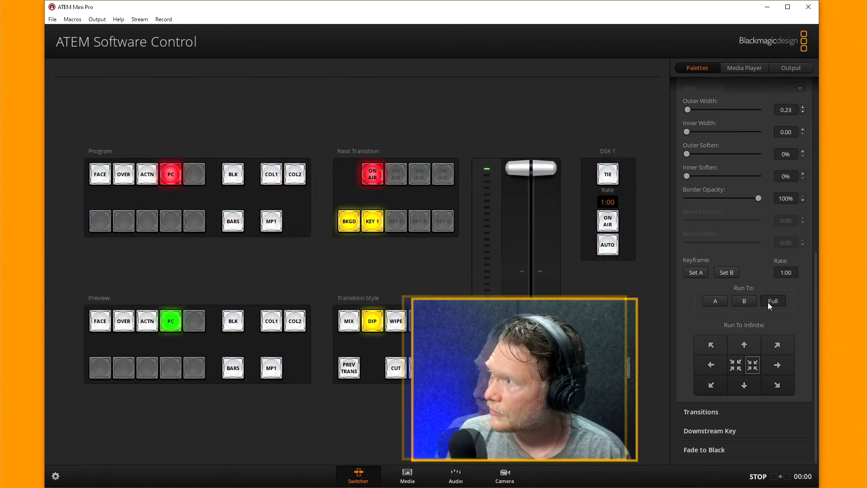
left_click(719, 301)
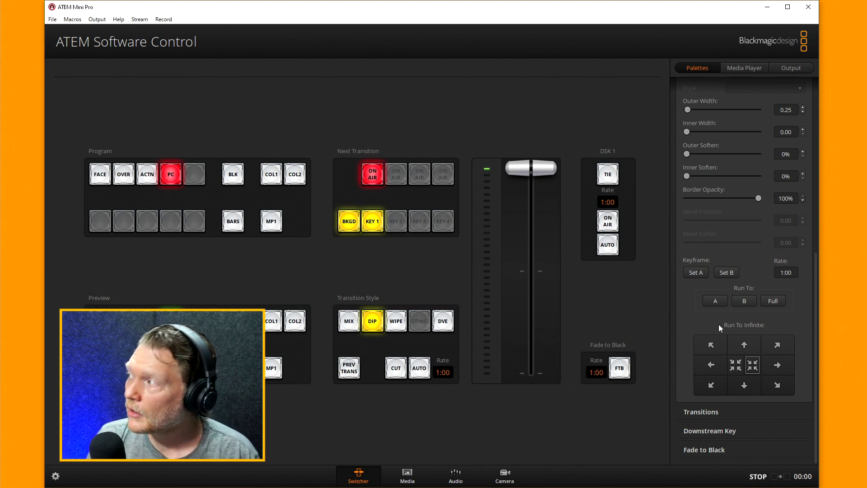
- Test running the inset to infinite at the center, upper left and lower left, bringing it back through keyframes B and A
left_click(736, 366)
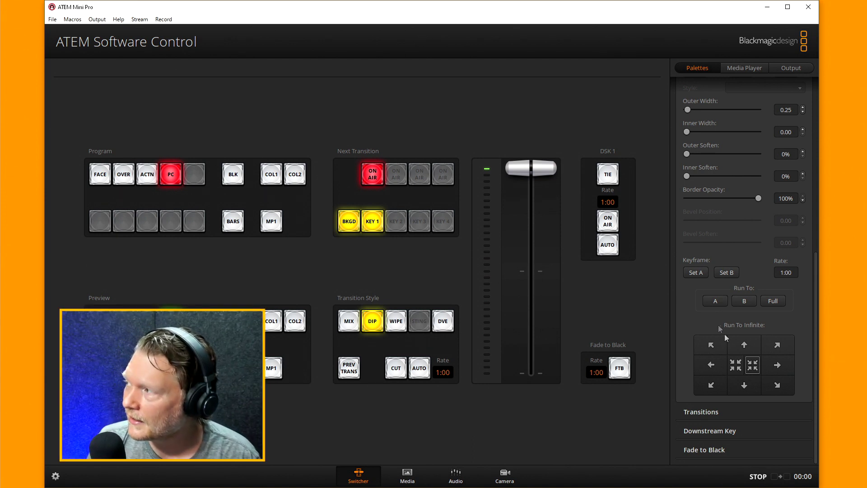
left_click(717, 348)
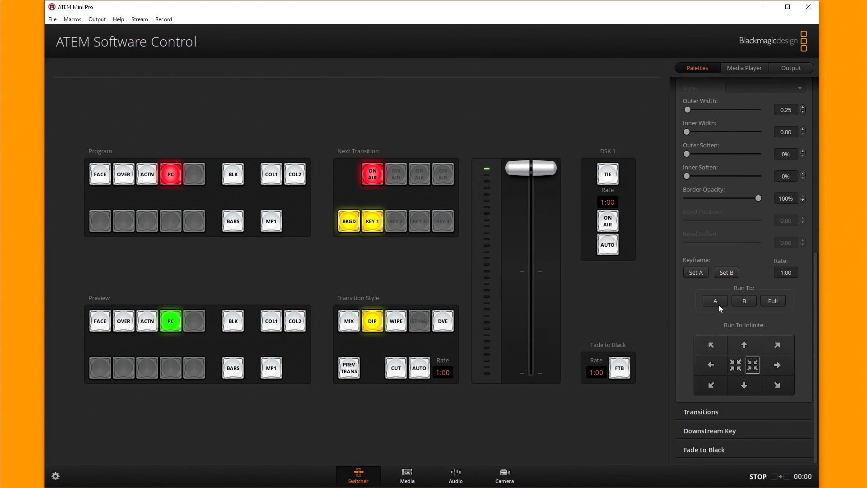
left_click(744, 301)
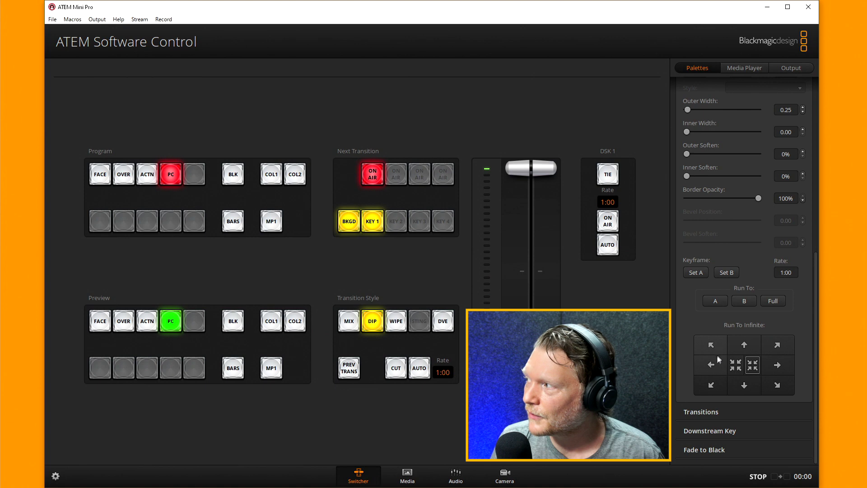
left_click(717, 386)
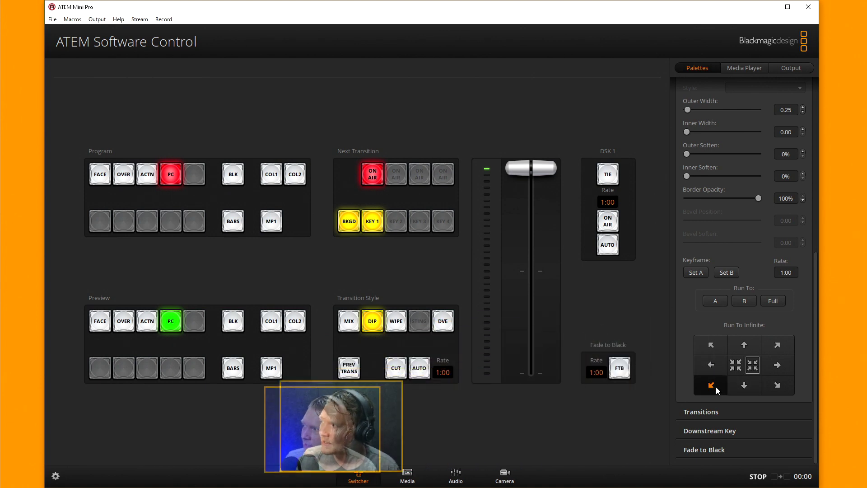
left_click(717, 302)
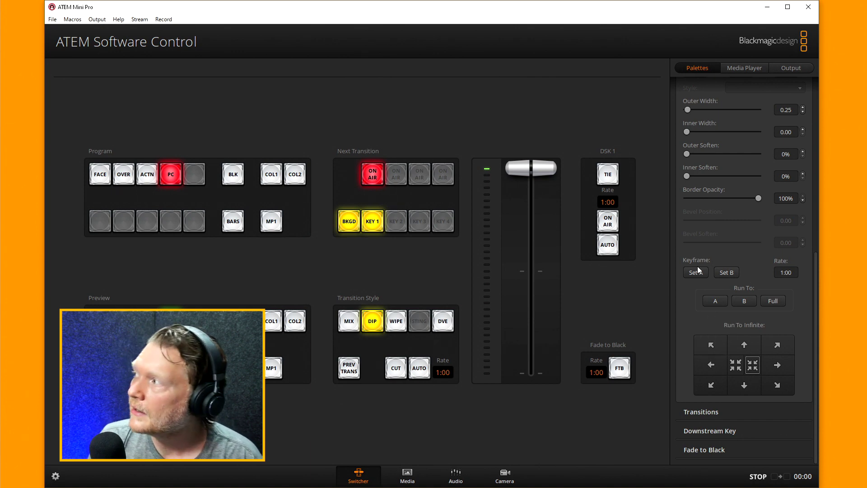
- Set the keyframe rate to 3:00 and try the slower runs to keyframe B, full screen, infinite left and keyframe A
left_click(795, 272)
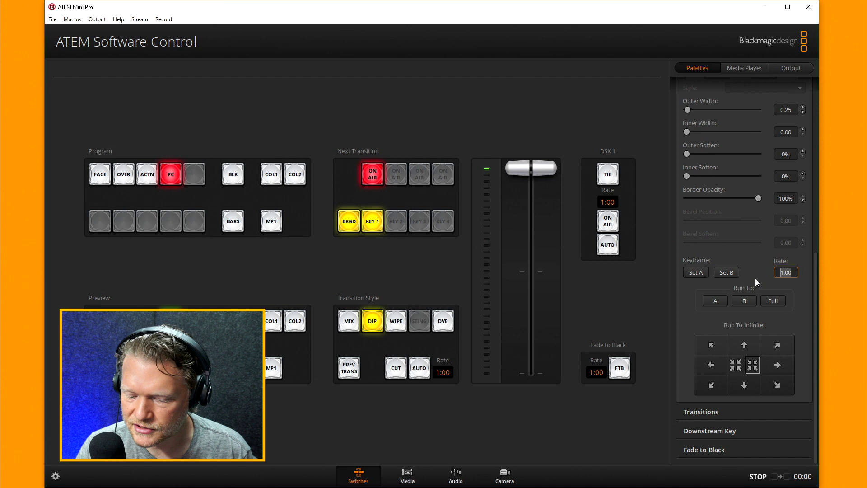
type("3:00")
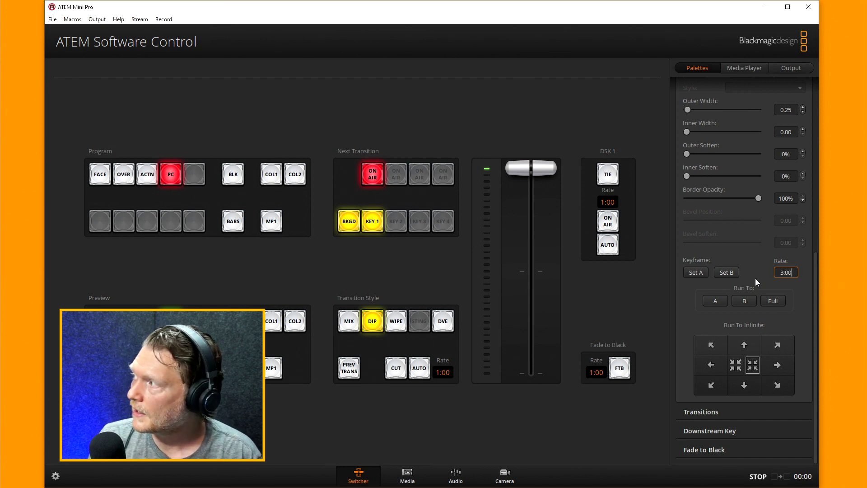
left_click(745, 301)
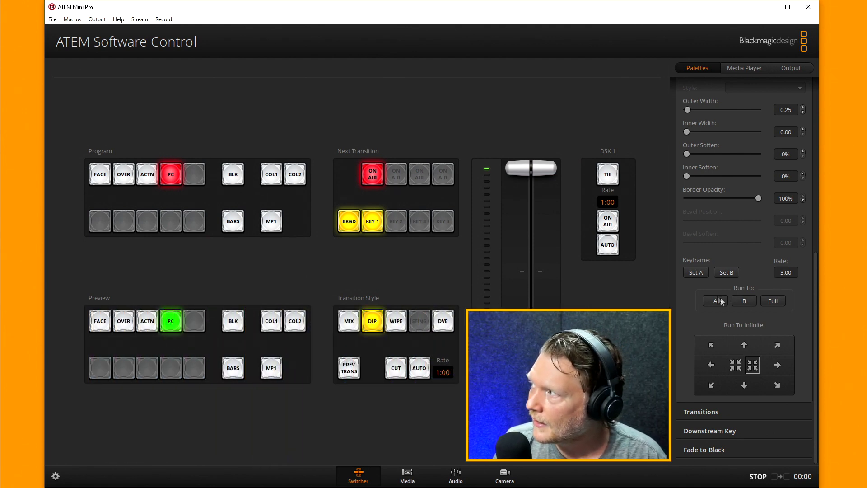
left_click(767, 301)
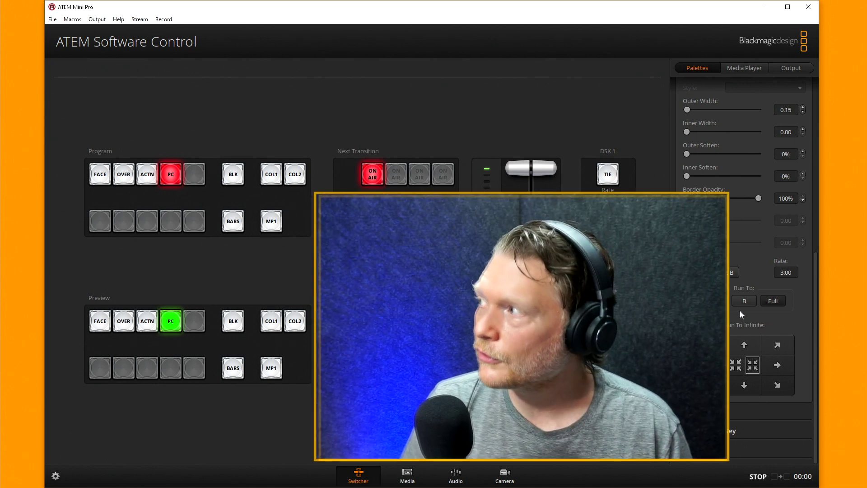
left_click(745, 302)
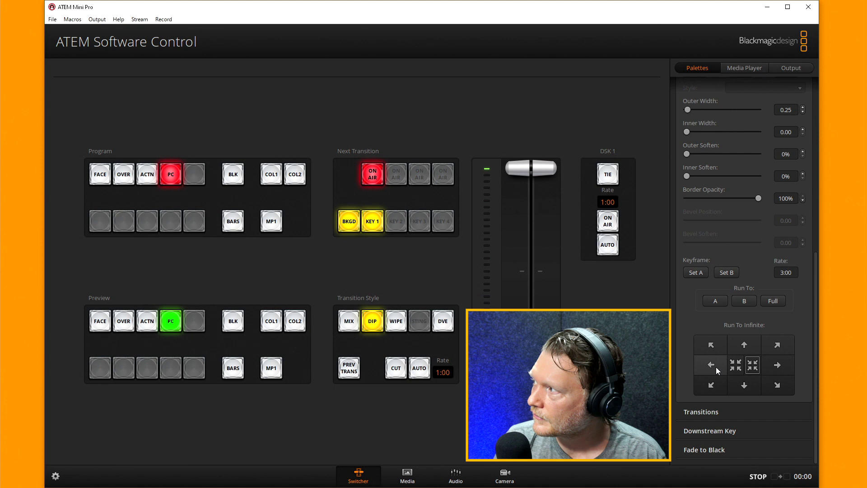
left_click(711, 366)
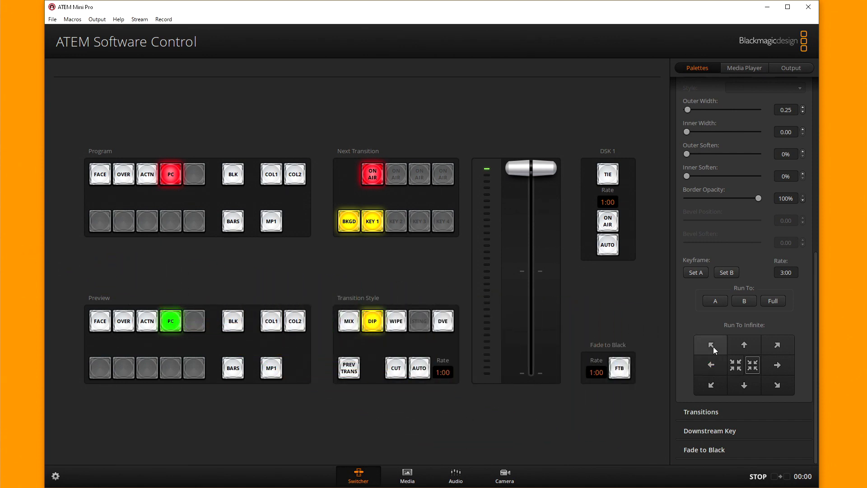
left_click(717, 301)
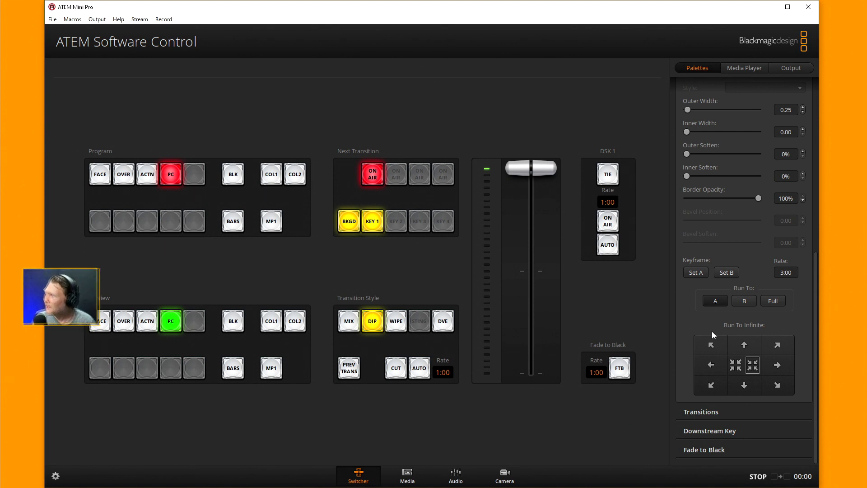
- Set the upstream key's keyframe rate to 1:00
left_click(794, 273)
key("ctrl+a")
type("1")
key("Return")
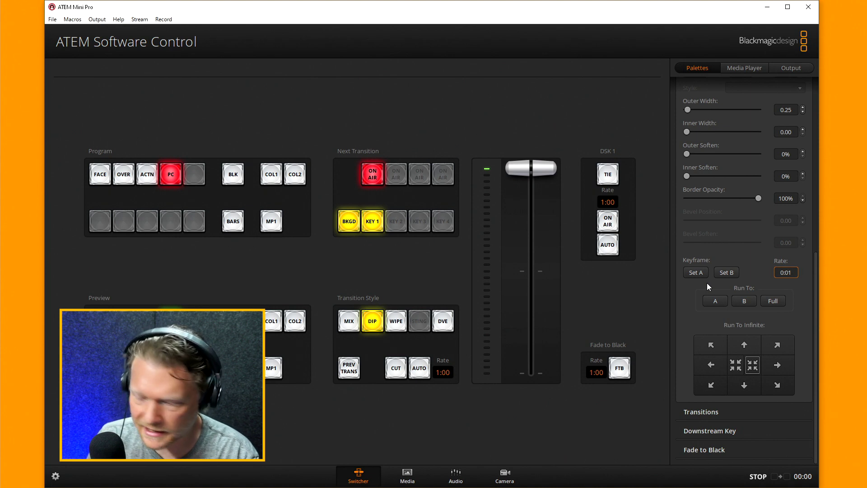
key("ctrl+a")
type("1.00")
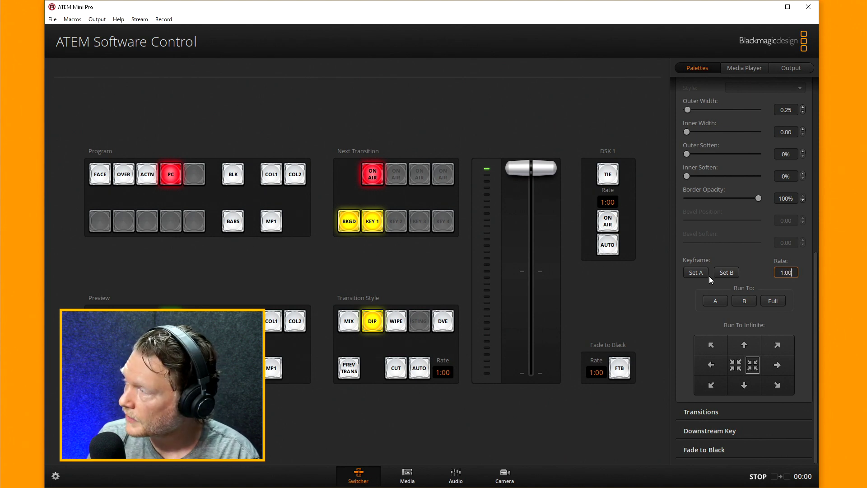